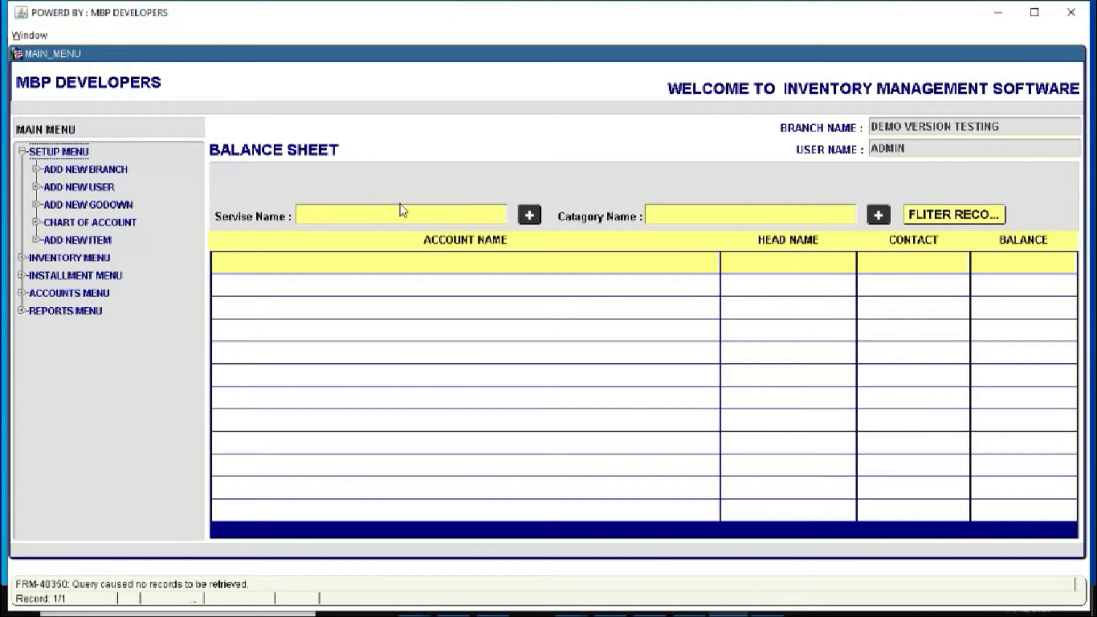
Load the existing branch record, try editing its name and address, then close without saving
click(86, 171)
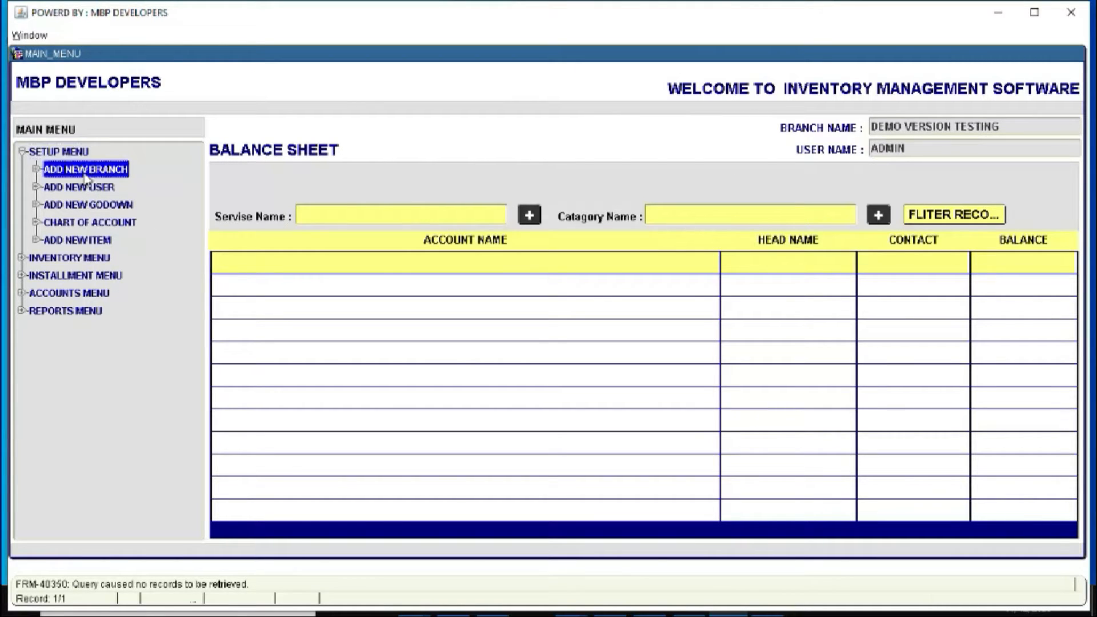
click(683, 358)
click(324, 492)
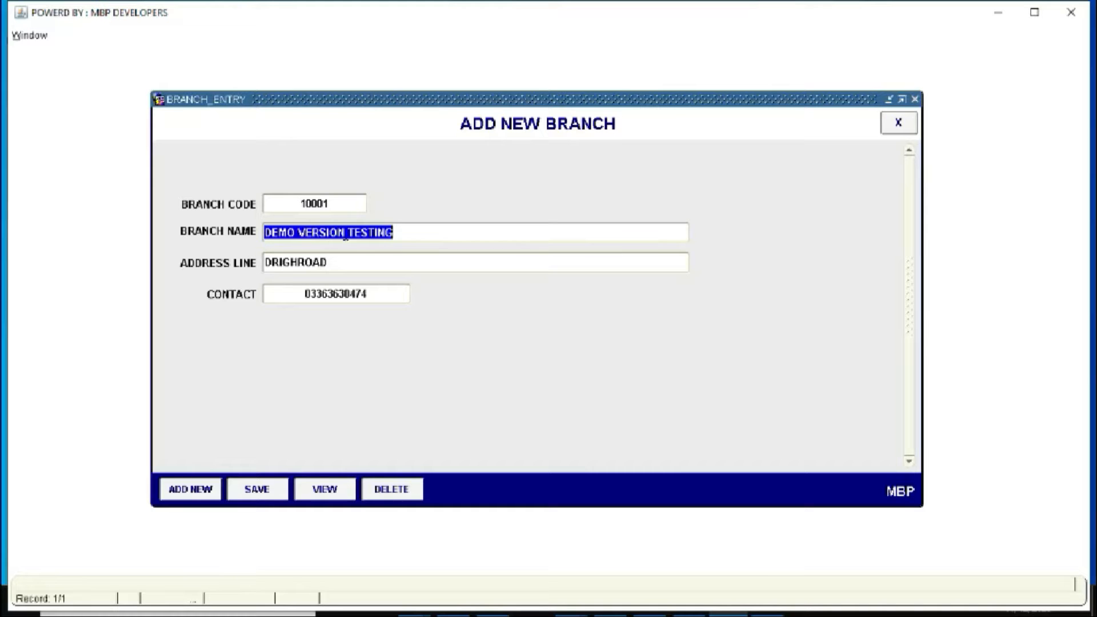
key(End)
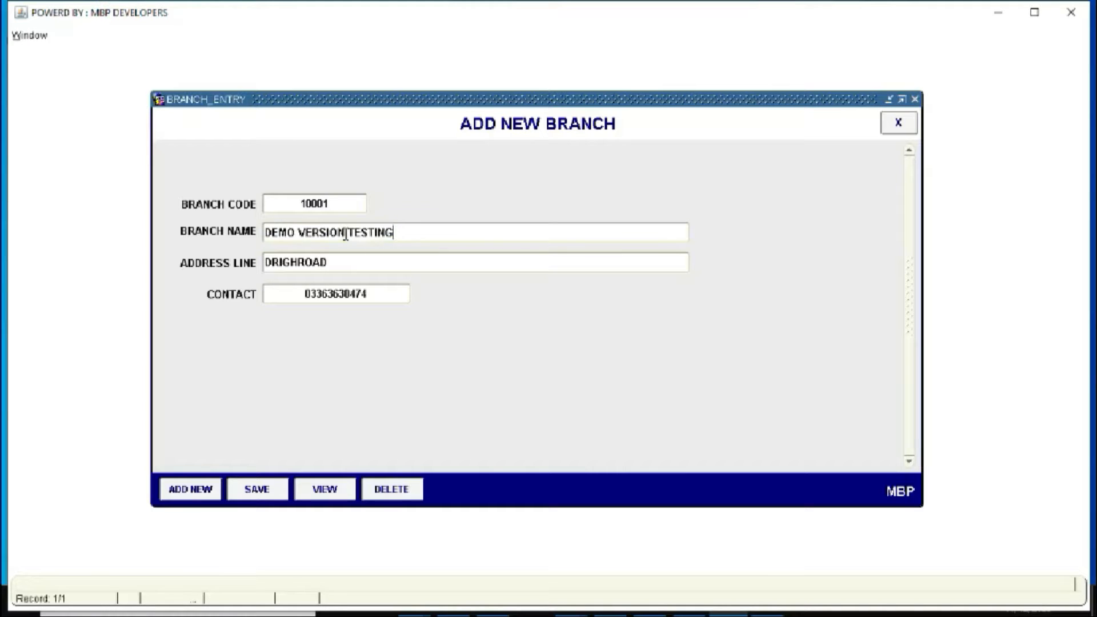
text(JHKJHKJH)
key(BackSpace)
key(BackSpace)
key(BackSpace)
key(BackSpace)
key(BackSpace)
key(BackSpace)
key(BackSpace)
key(BackSpace)
key(BackSpace)
click(379, 260)
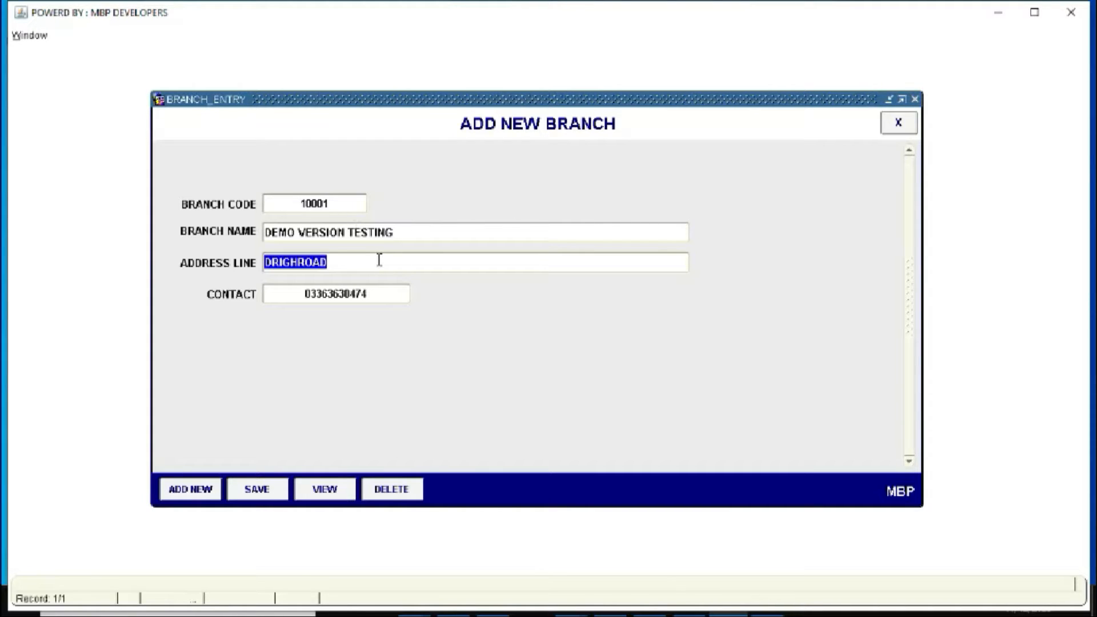
click(379, 292)
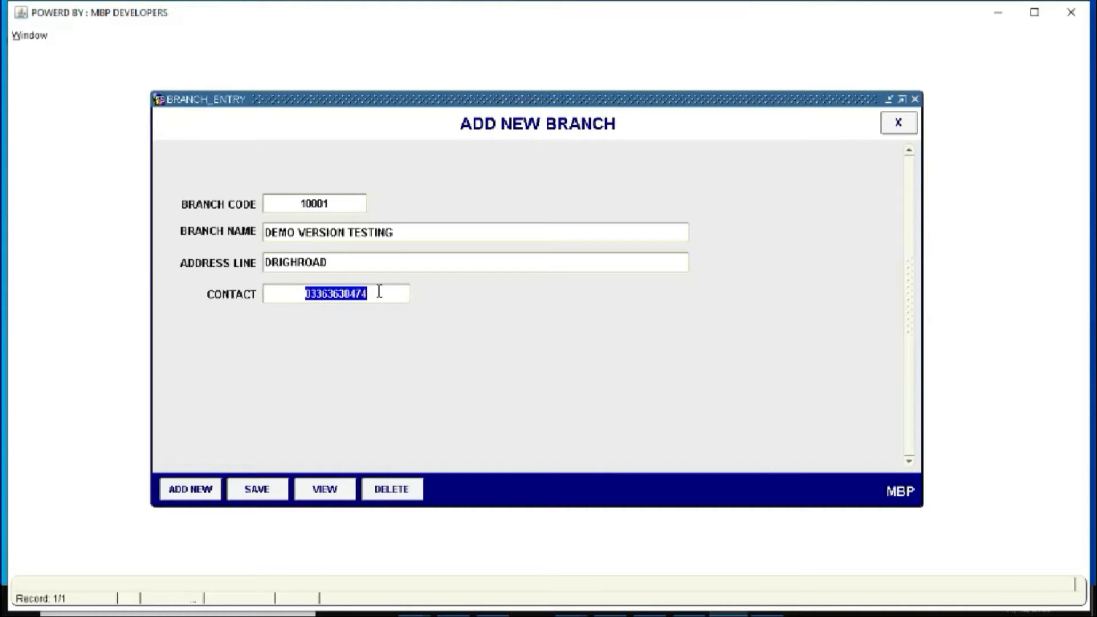
click(432, 256)
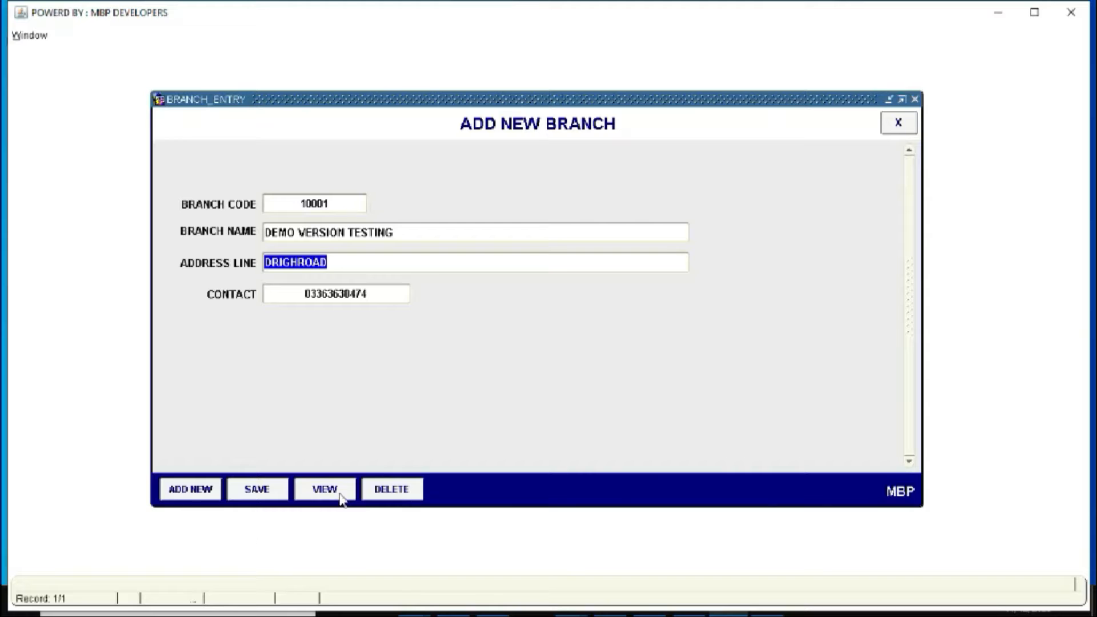
click(893, 131)
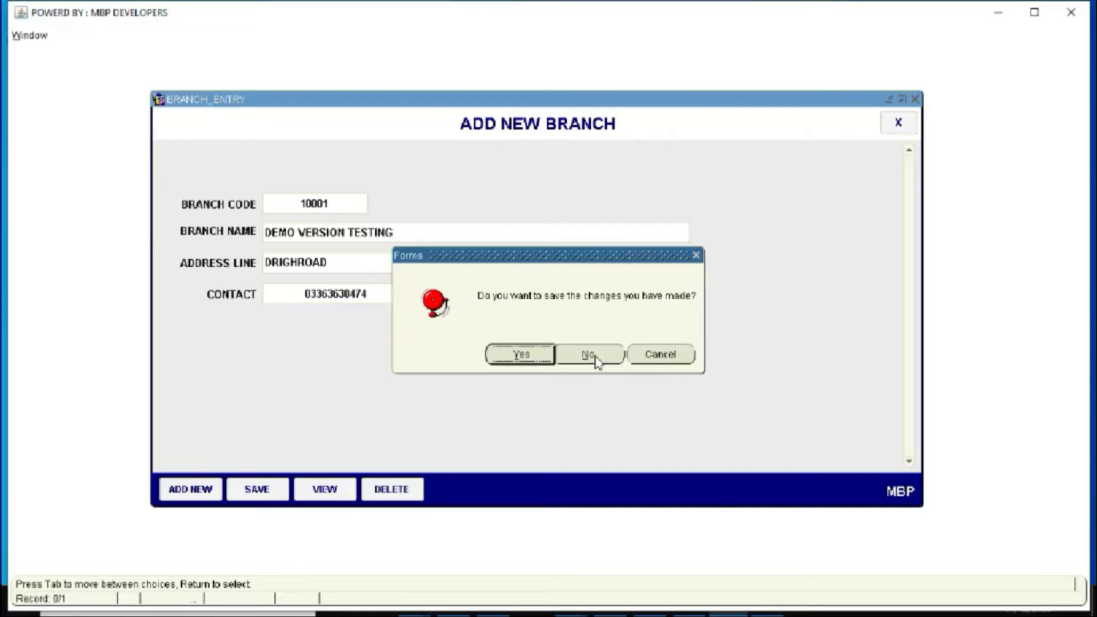
click(594, 358)
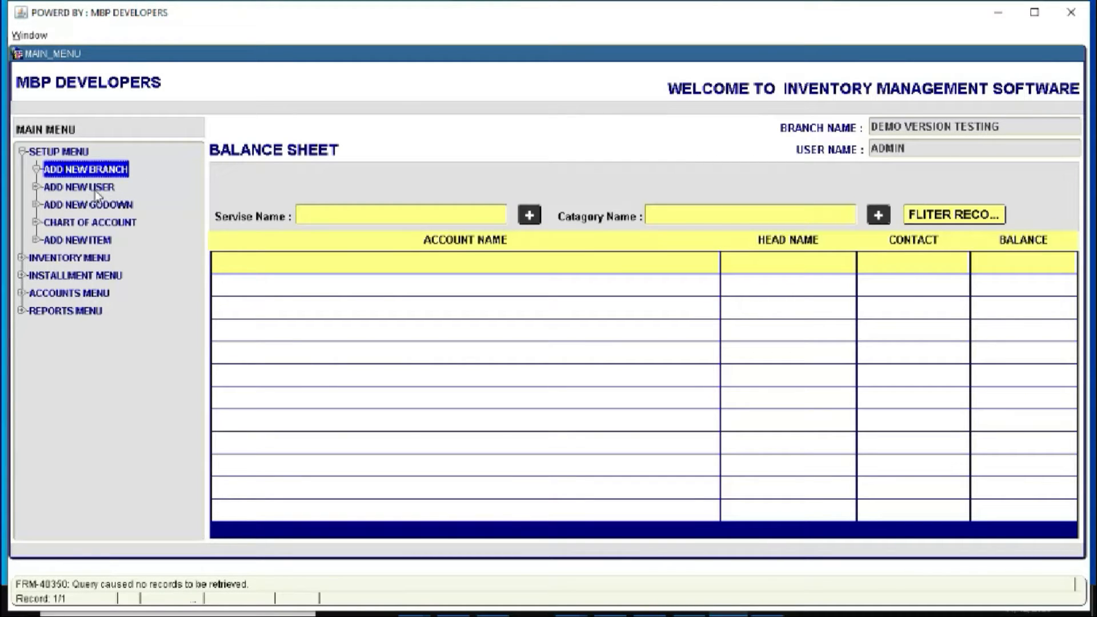
Load the existing ADMIN user, re-pick branch DEMO VERSION TESTING (10001), and keep ADMINISTARTION status
double_click(95, 190)
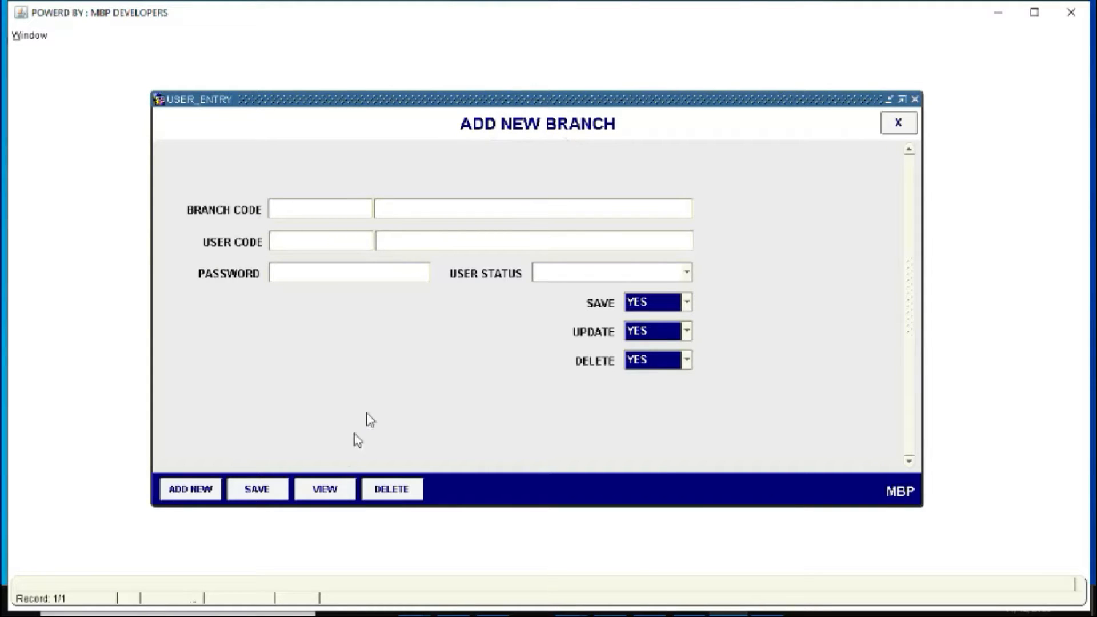
click(337, 489)
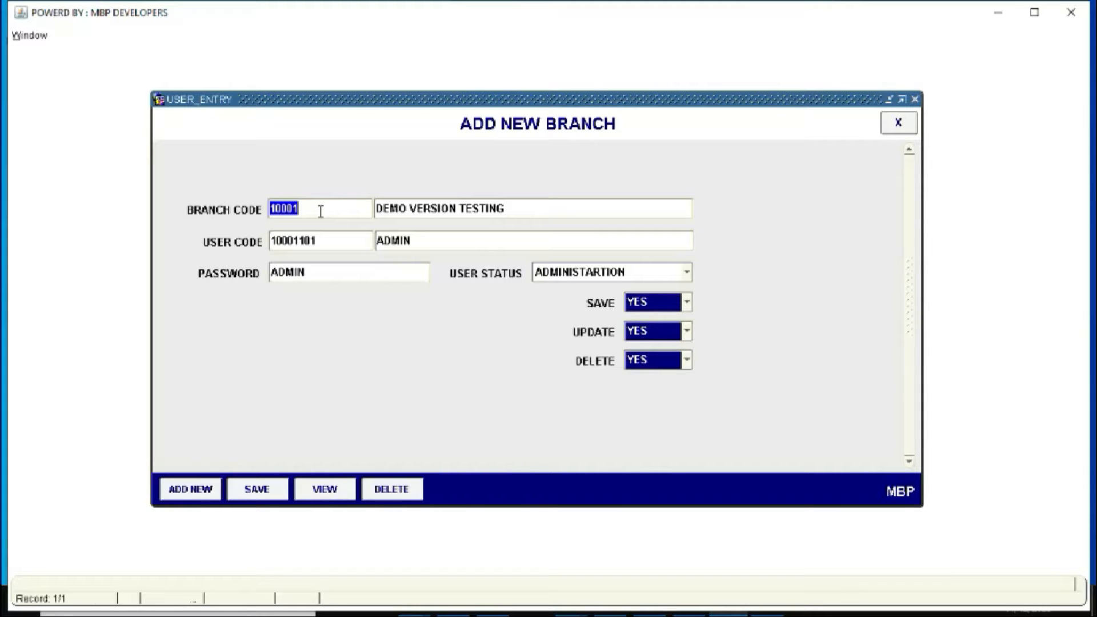
key(BackSpace)
key(Return)
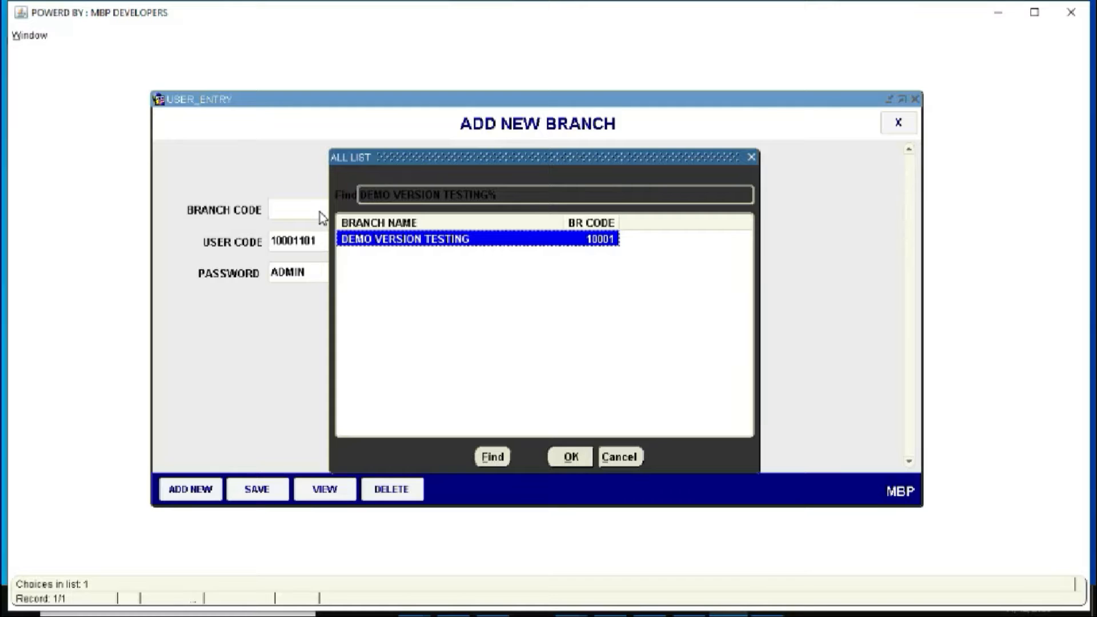
key(Return)
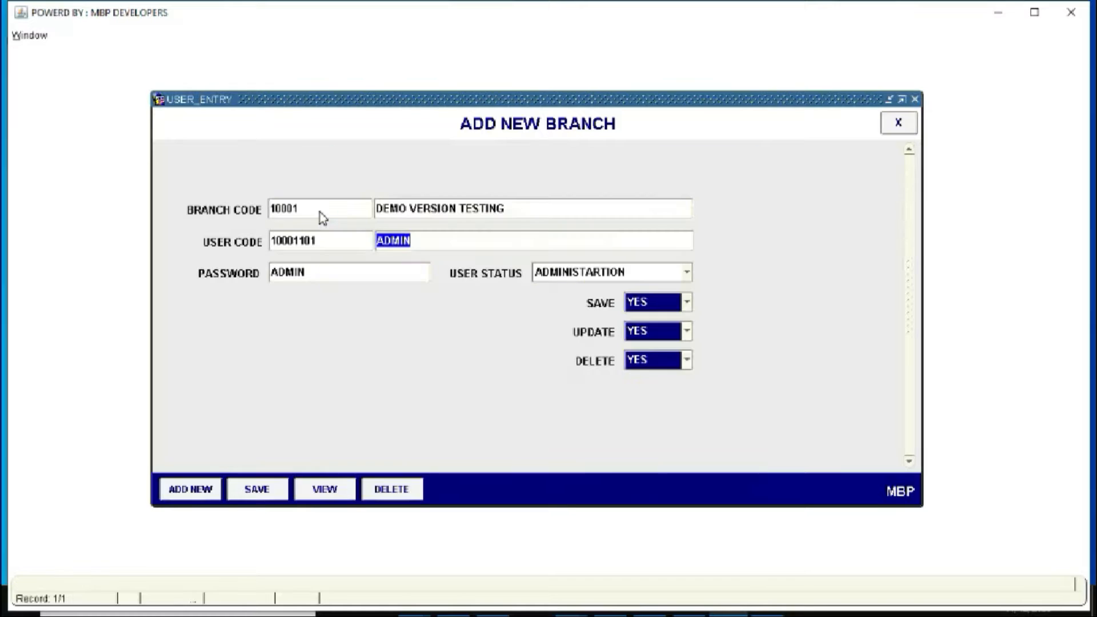
click(424, 242)
key(Tab)
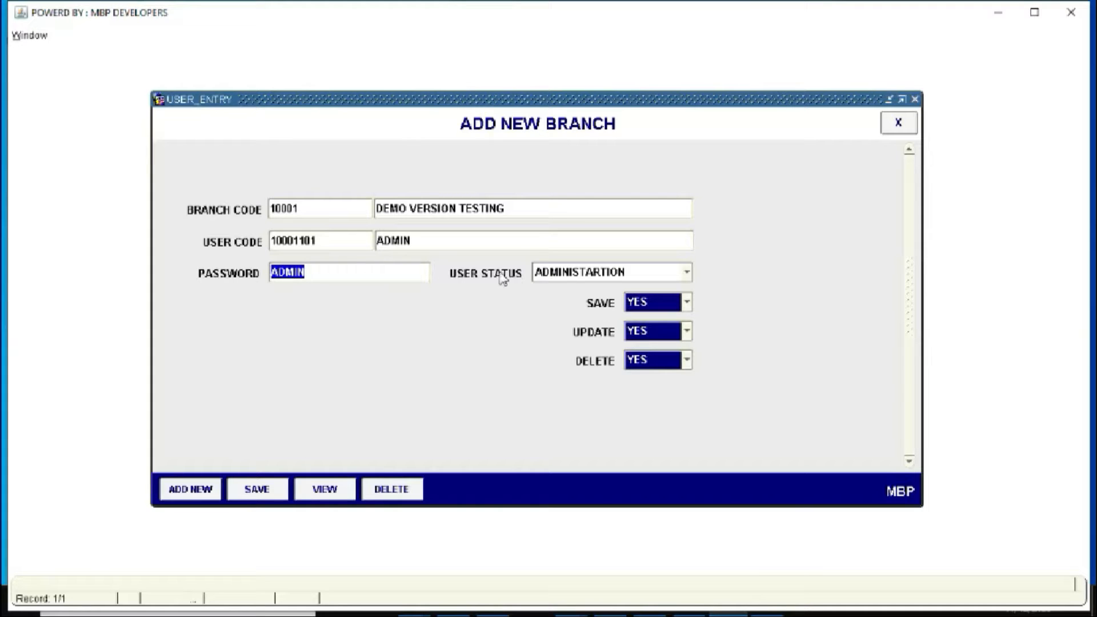
click(688, 273)
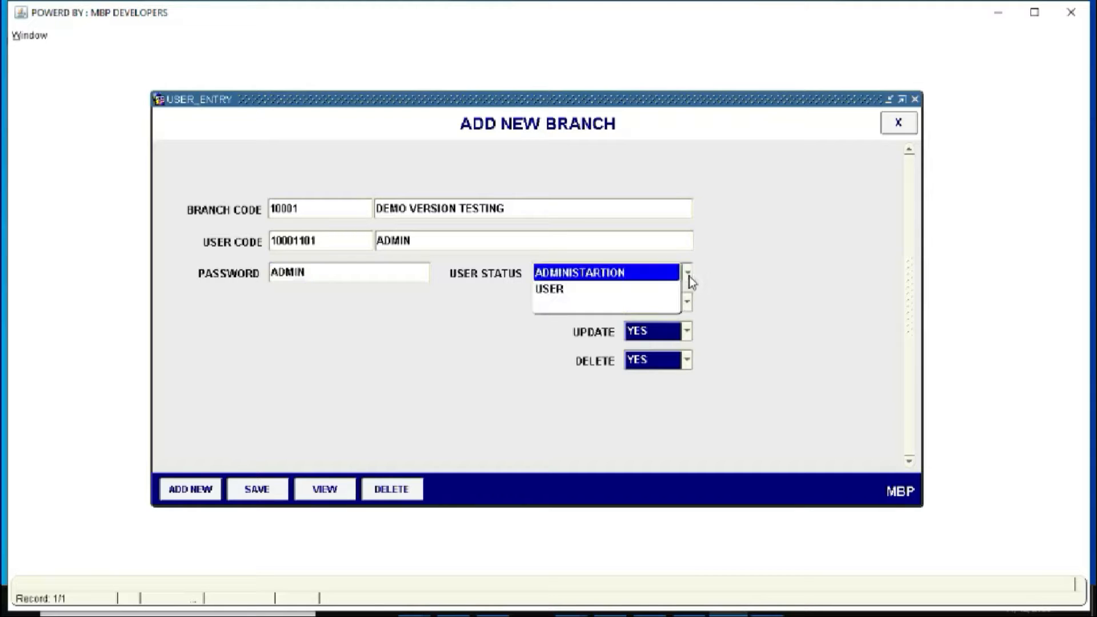
click(611, 278)
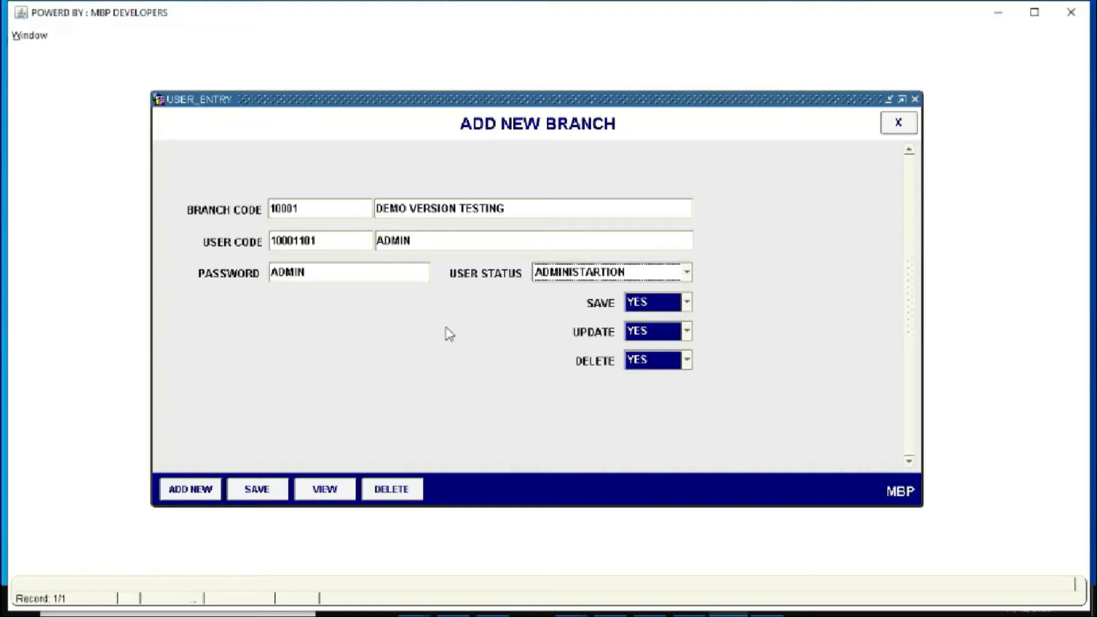
Start a new user for branch 10001 and enter the user name and password
click(210, 490)
click(363, 238)
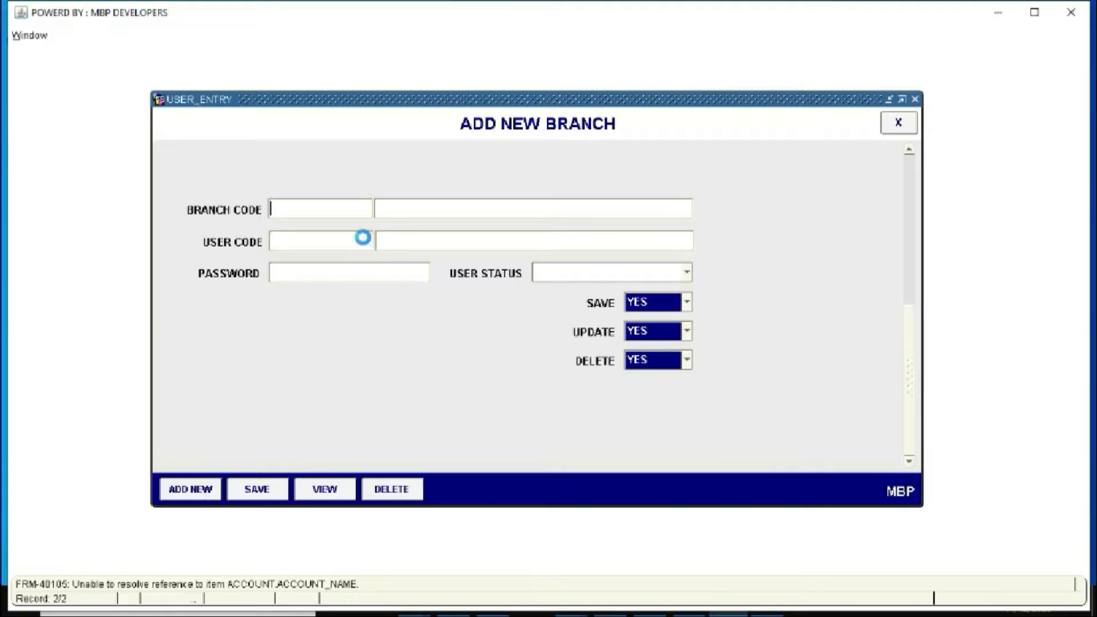
double_click(365, 243)
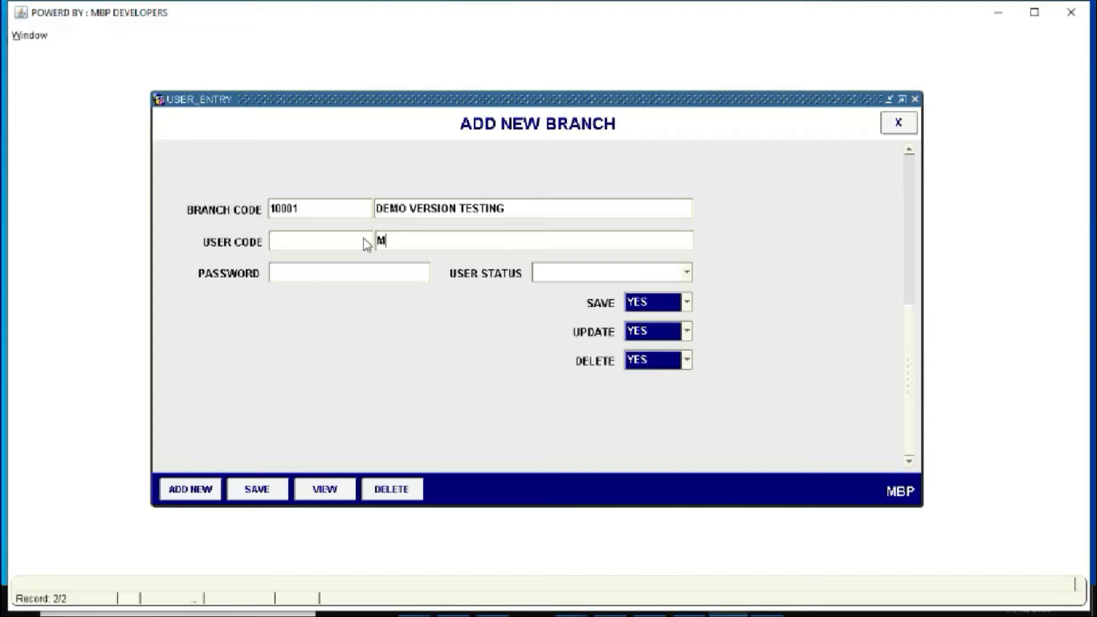
text(.)
key(BackSpace)
key(BackSpace)
text(RIZWAN)
key(Tab)
text(123ABC)
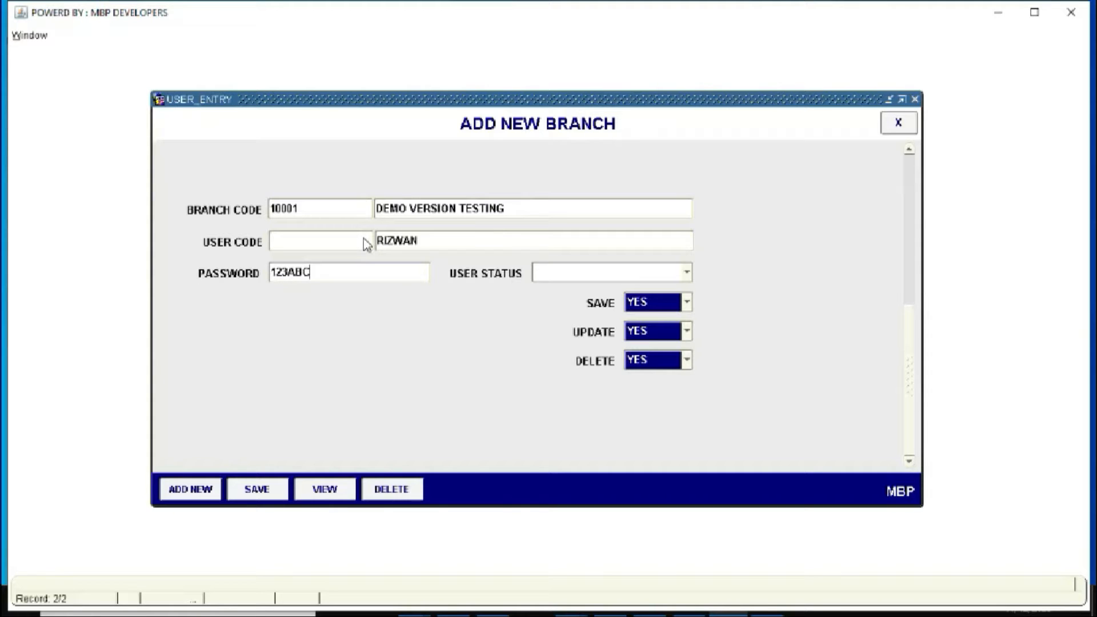
Set status USER with Update NO and Delete NO, and save the user
key(Tab)
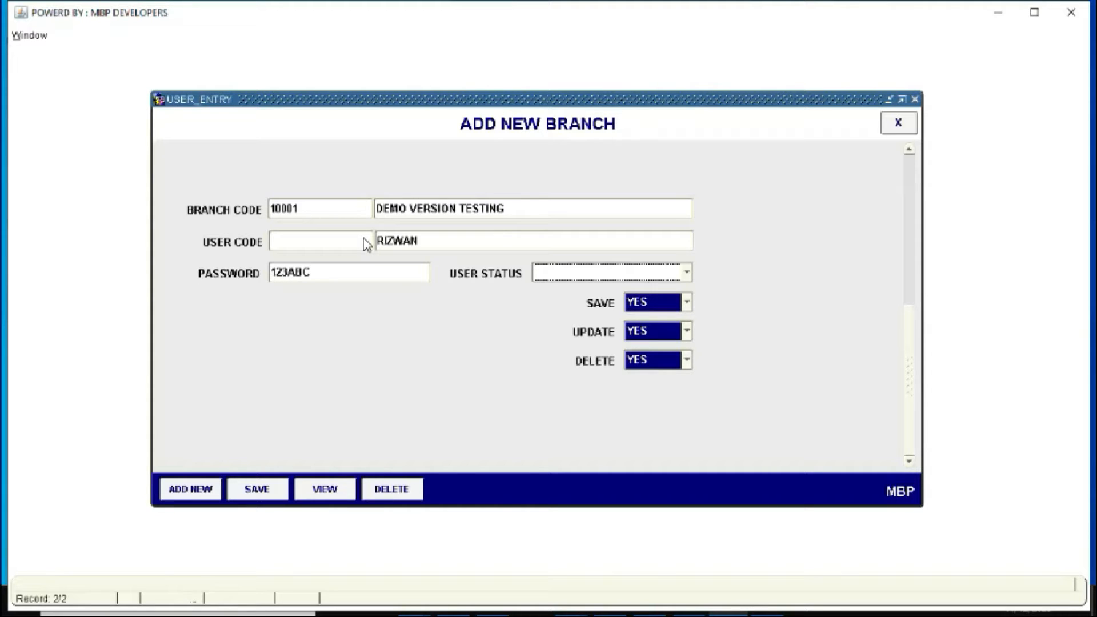
key(Down)
click(687, 332)
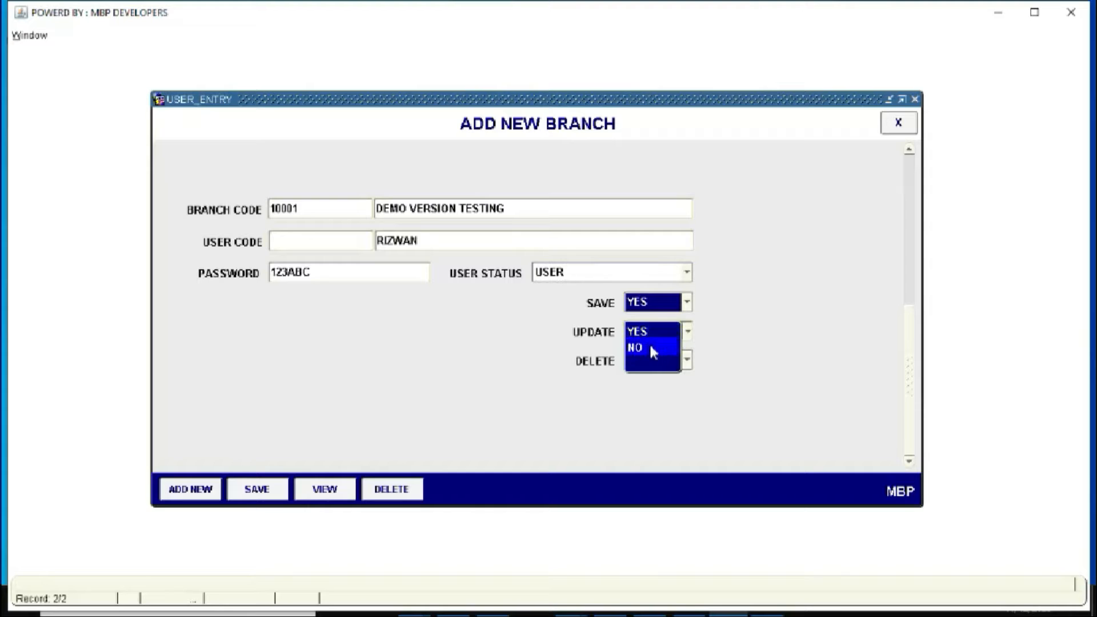
click(651, 345)
click(685, 360)
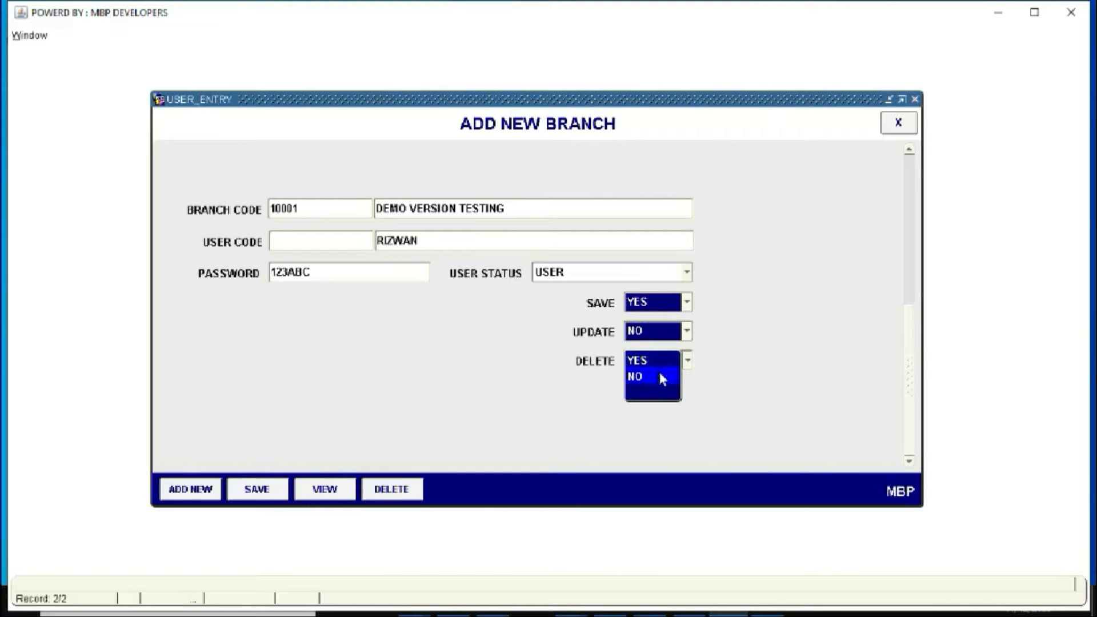
click(660, 376)
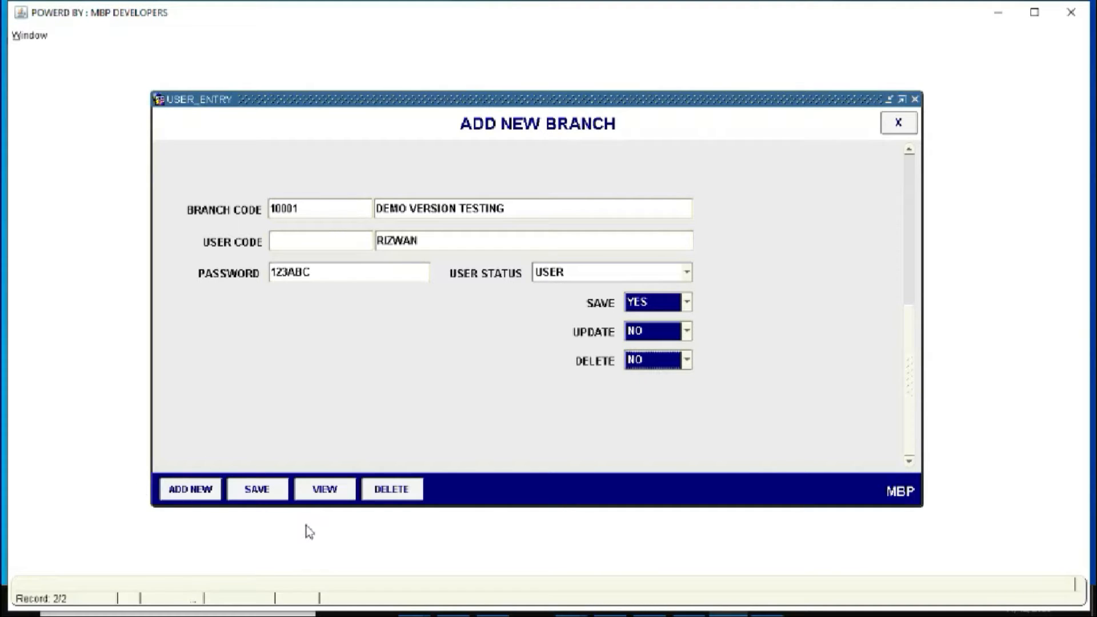
click(255, 497)
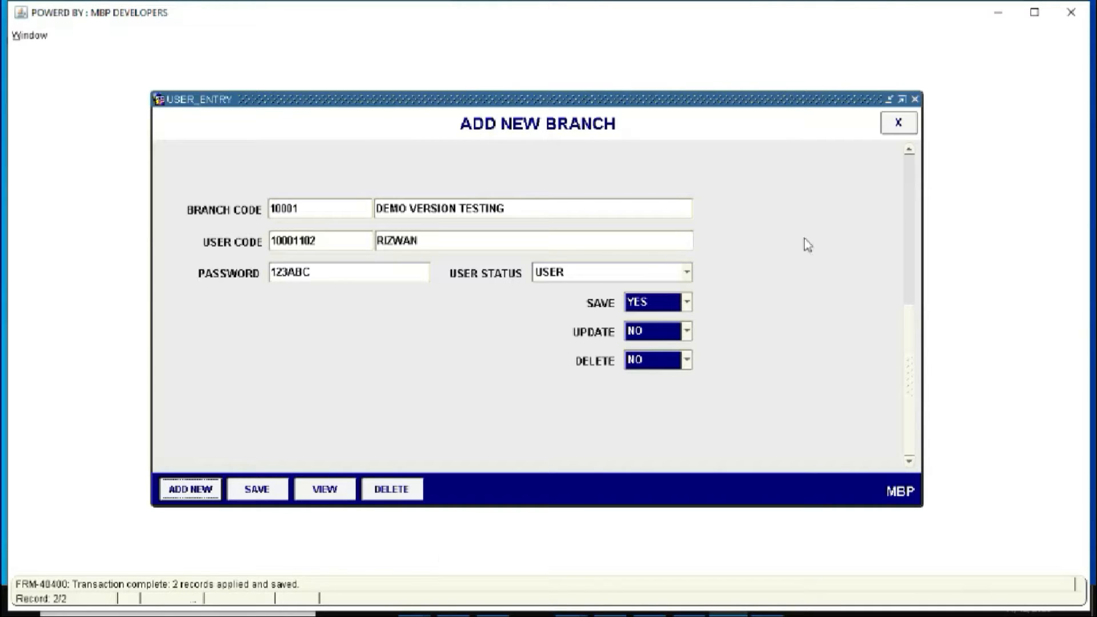
Close the user entry form and open a blank Add New Godown form
click(900, 126)
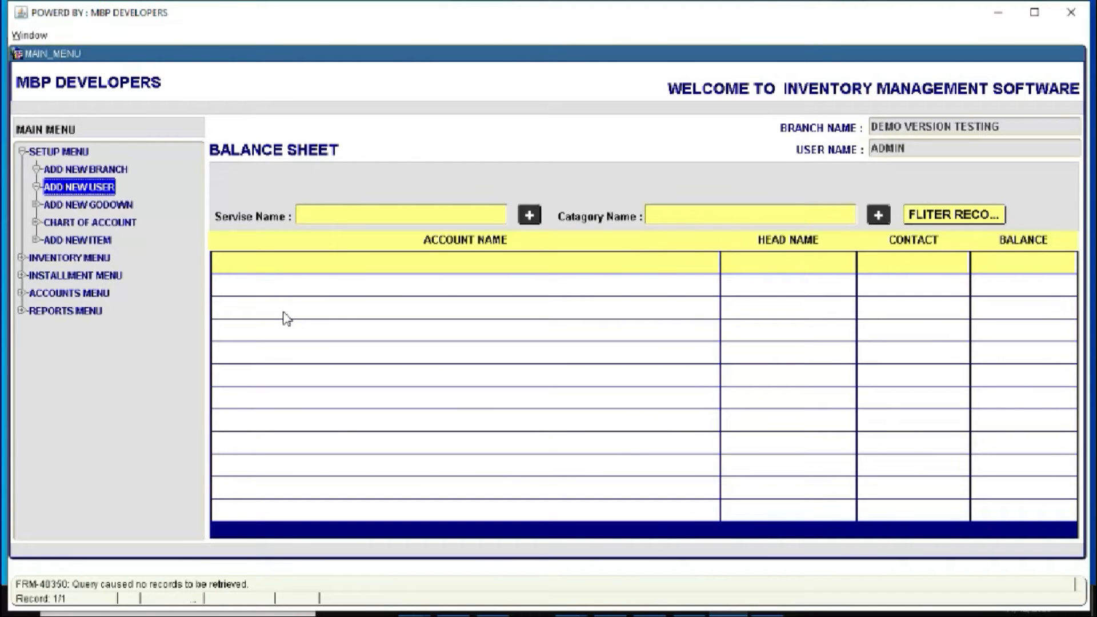
double_click(91, 189)
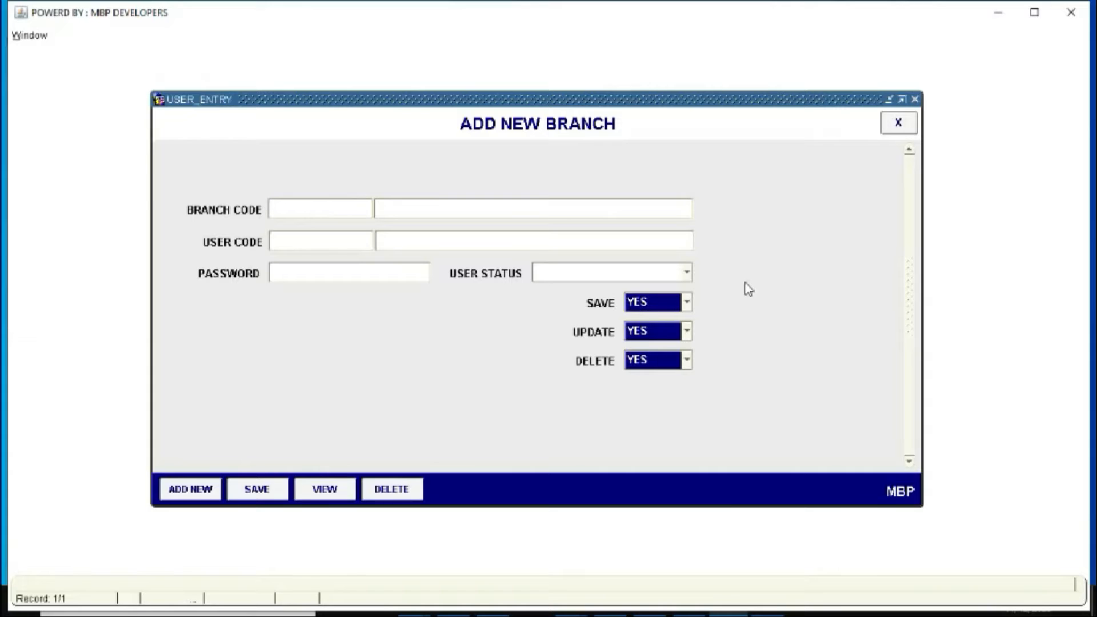
click(899, 128)
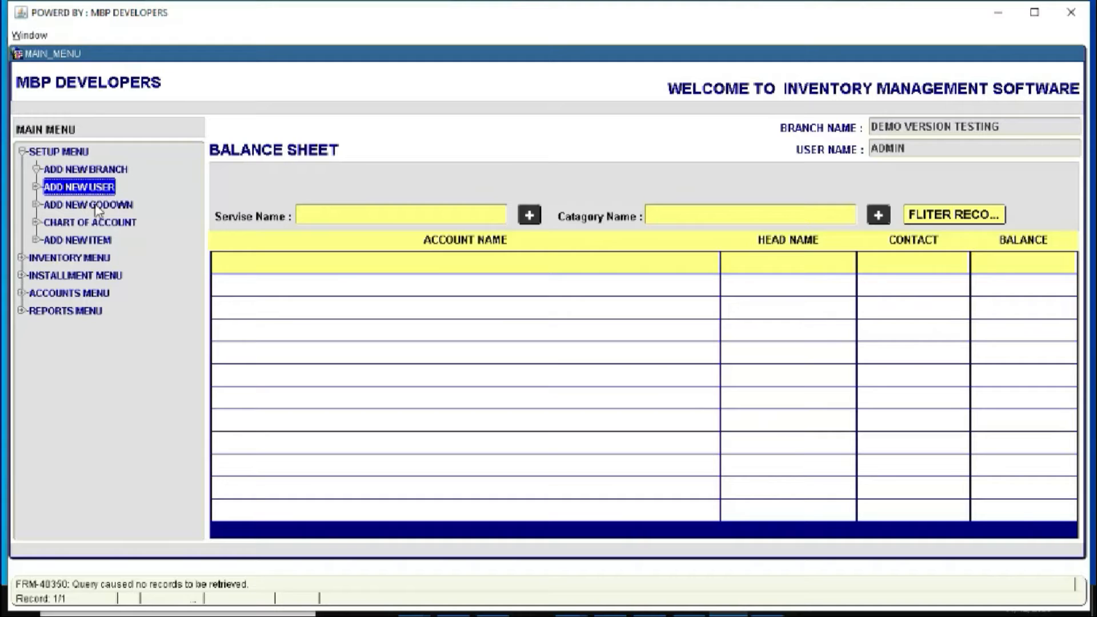
double_click(97, 207)
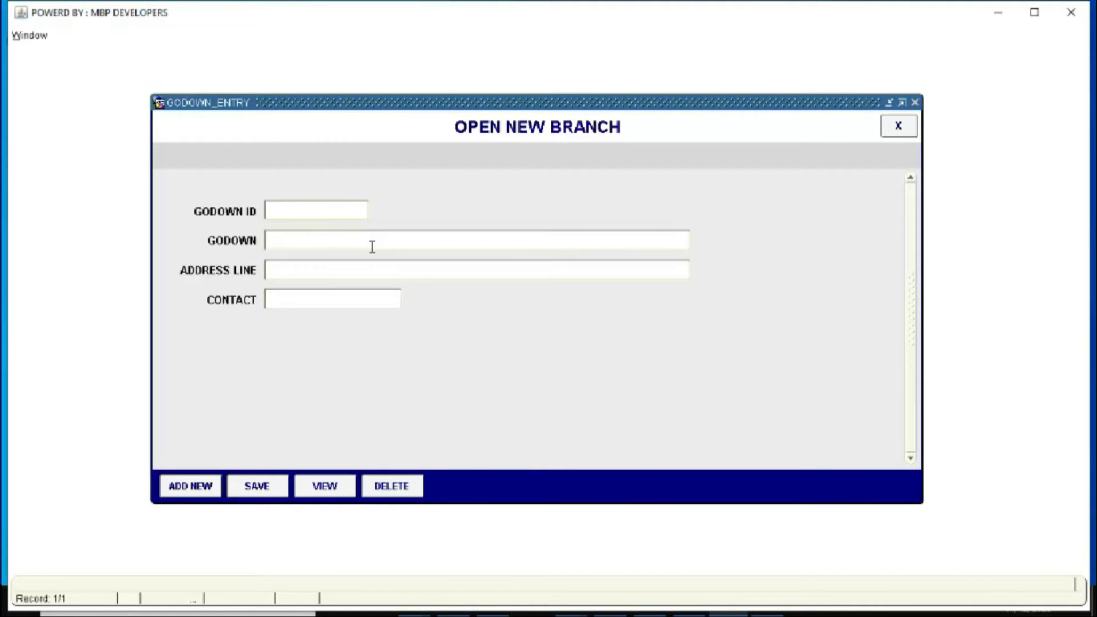
Start a new godown record named 'GODOWN - 1'
click(204, 490)
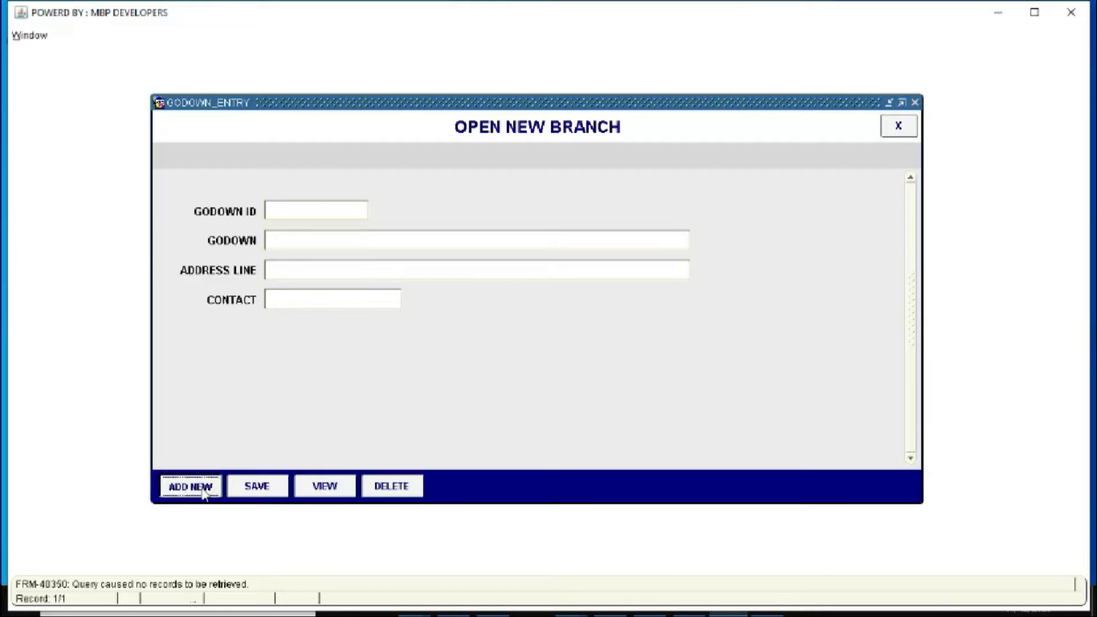
click(679, 354)
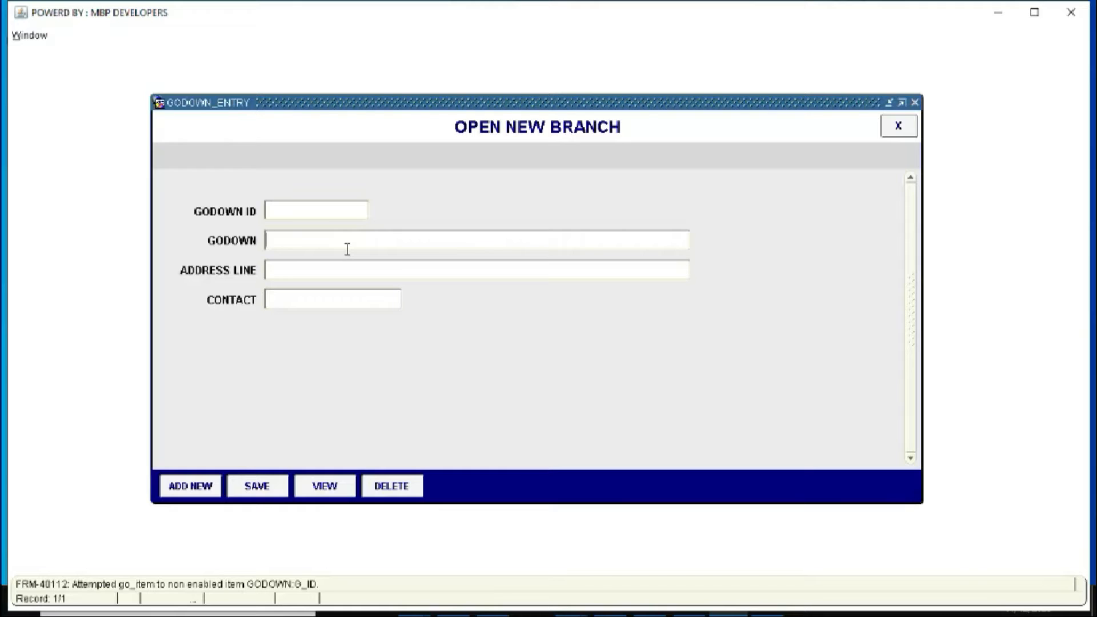
text(GODOWN - 1)
Enter address SITE AREA NEW KARACHI and the contact number, save, and start a blank record
key(Tab)
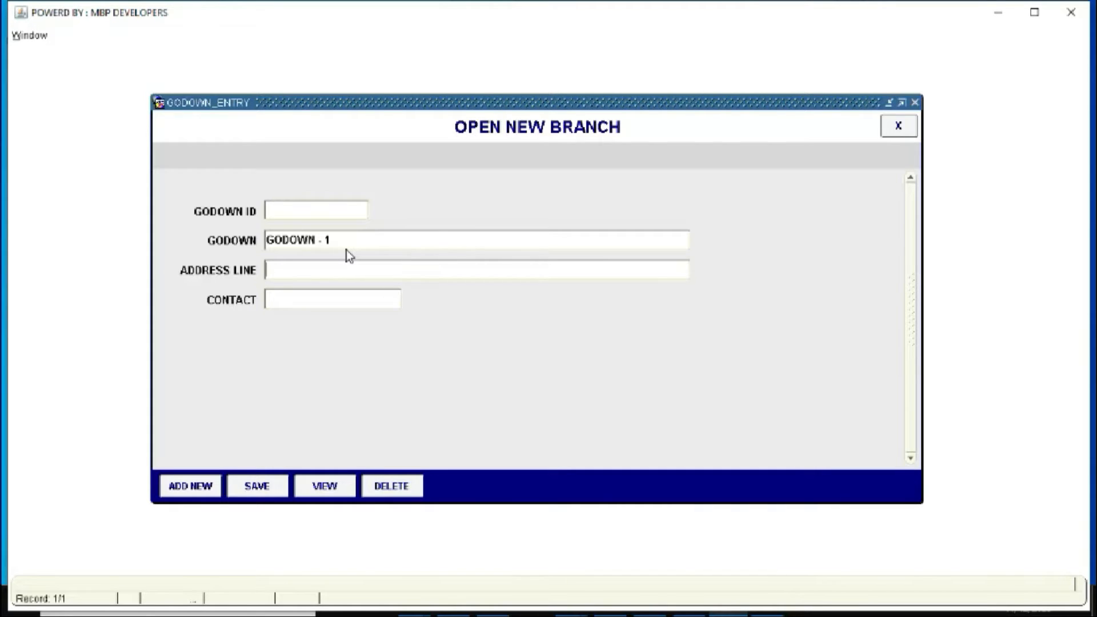
text(SITE AREA NEW KARACHI)
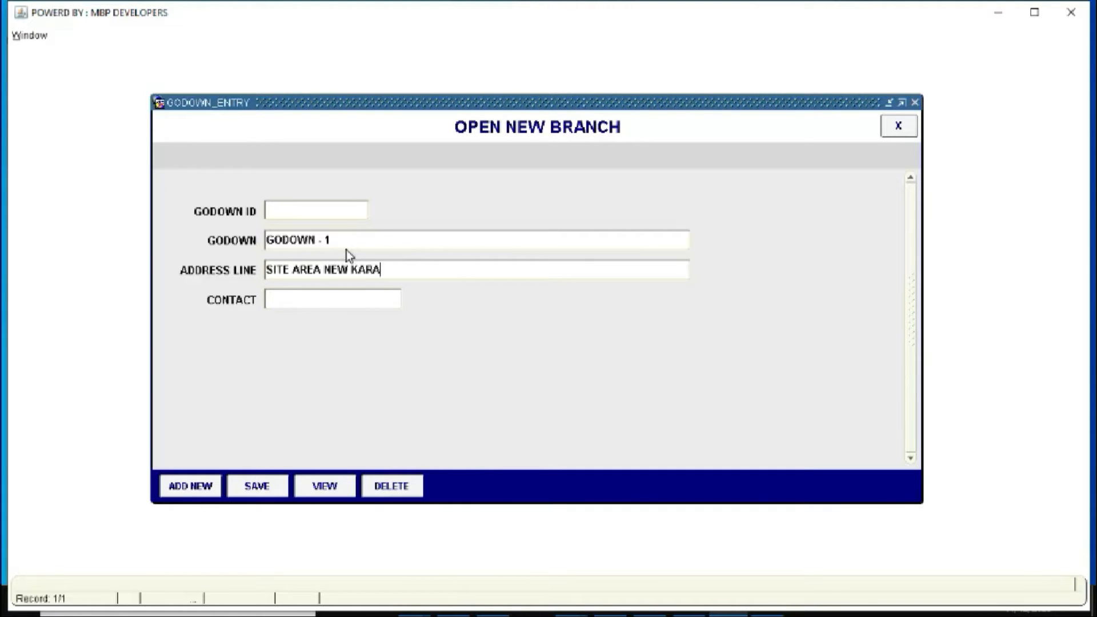
key(Tab)
text(02131234567)
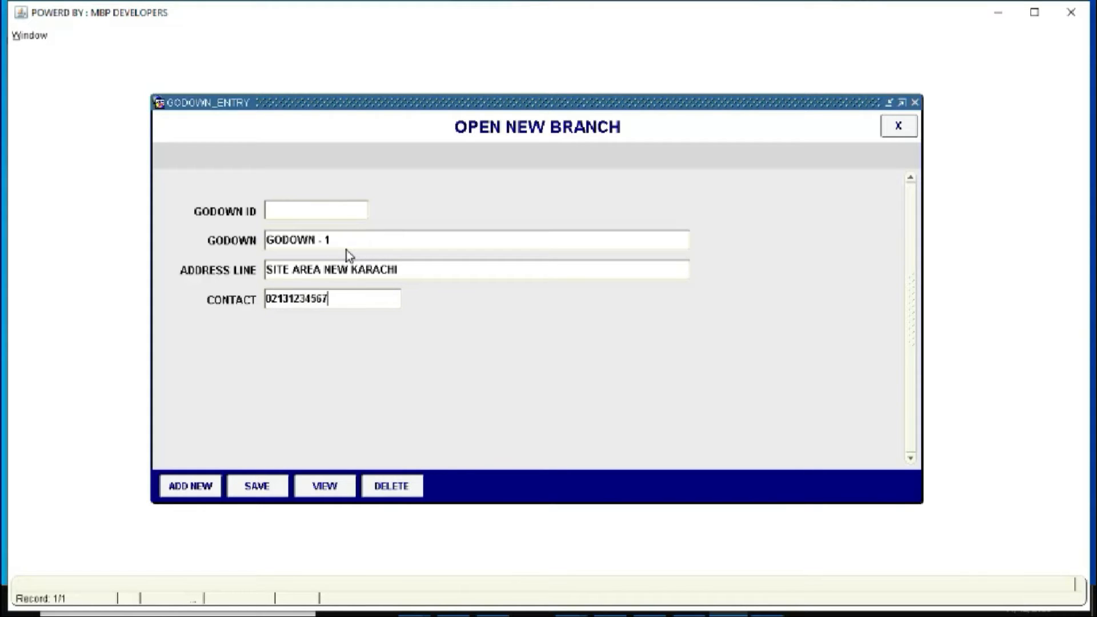
key(Tab)
click(266, 486)
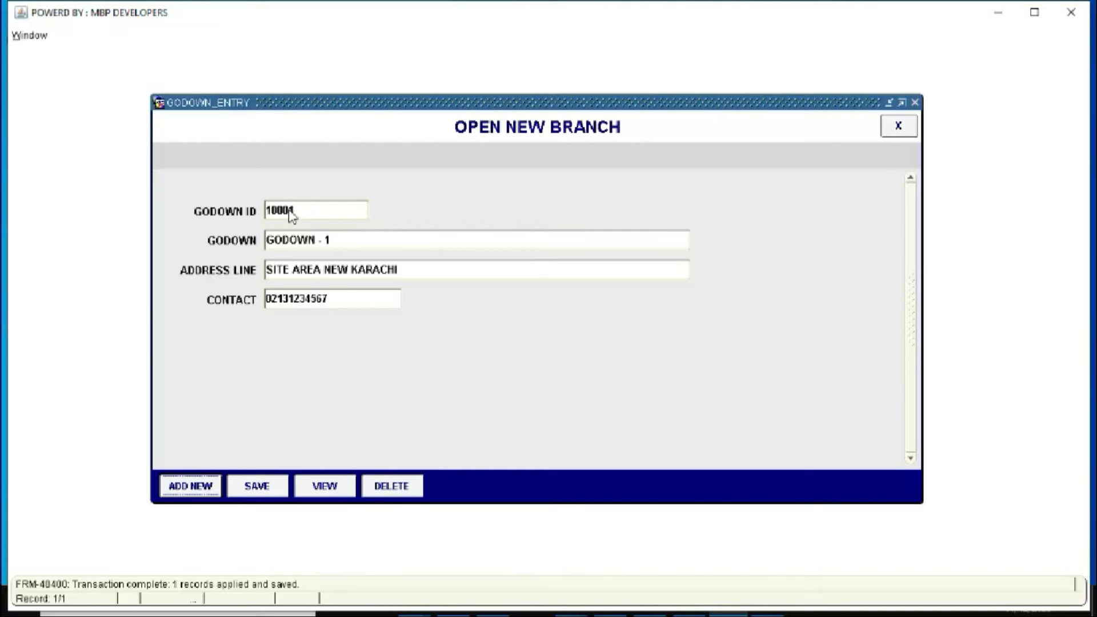
click(222, 485)
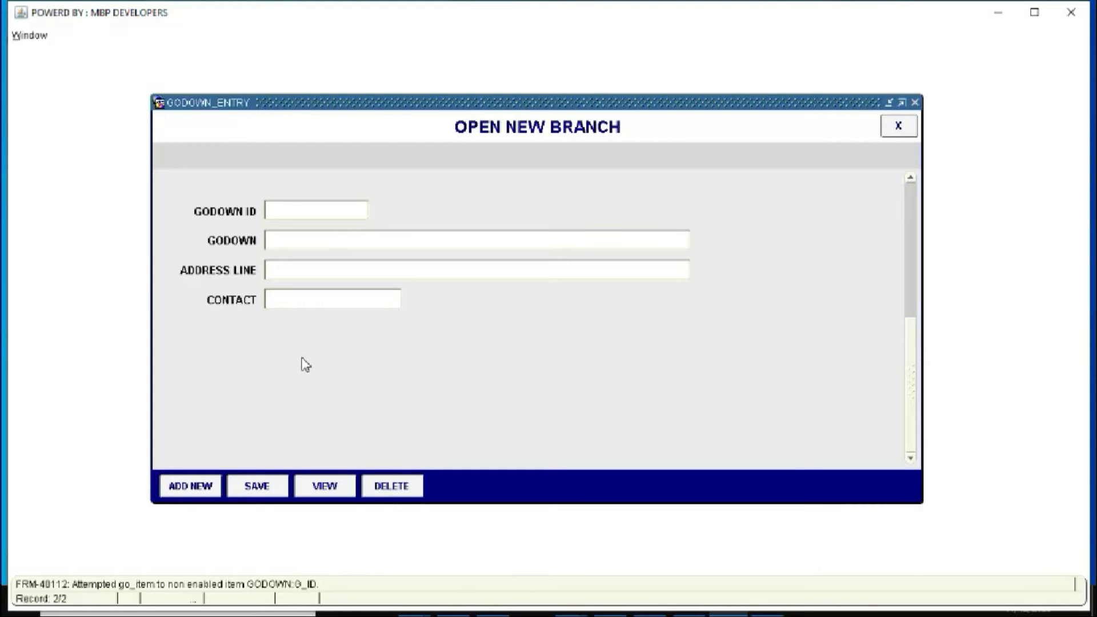
Save godown 'SHOP - DISPLAY' with address NIL and its contact number
text(SHOP - DISPLAY)
key(Tab)
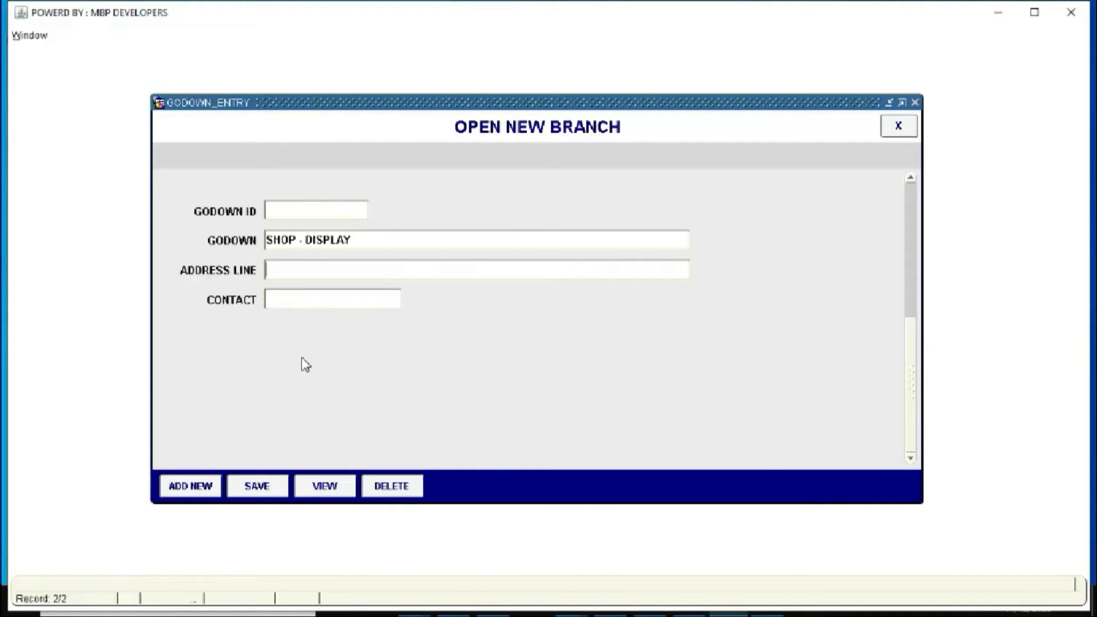
text(NIL)
key(Tab)
text(0321654987)
key(Tab)
key(Return)
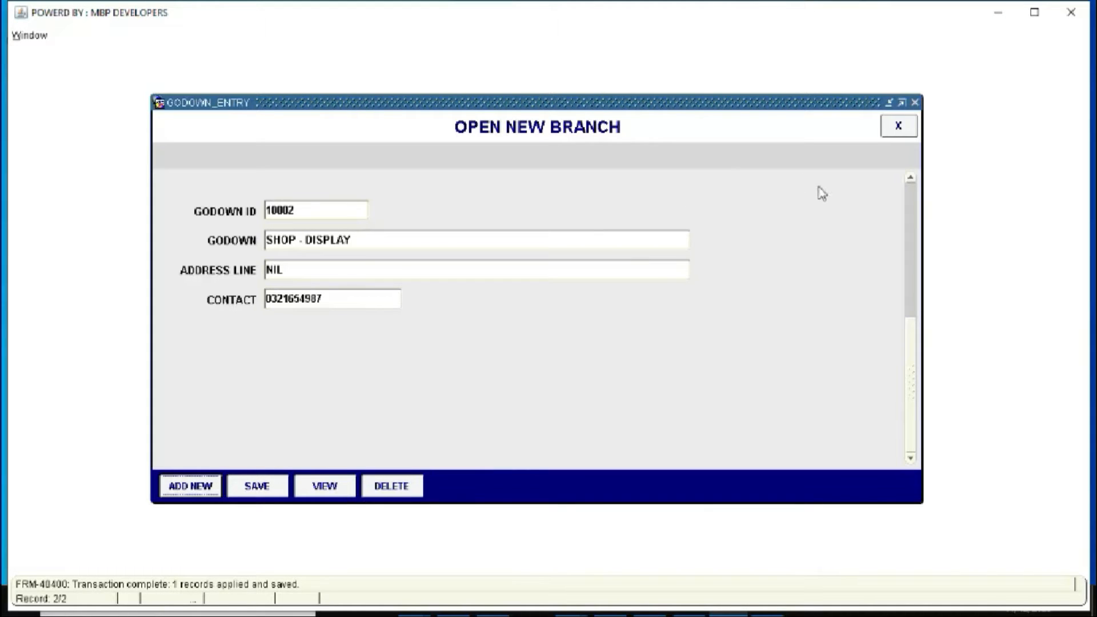
Browse back through both godown records, then close the godown form
click(910, 178)
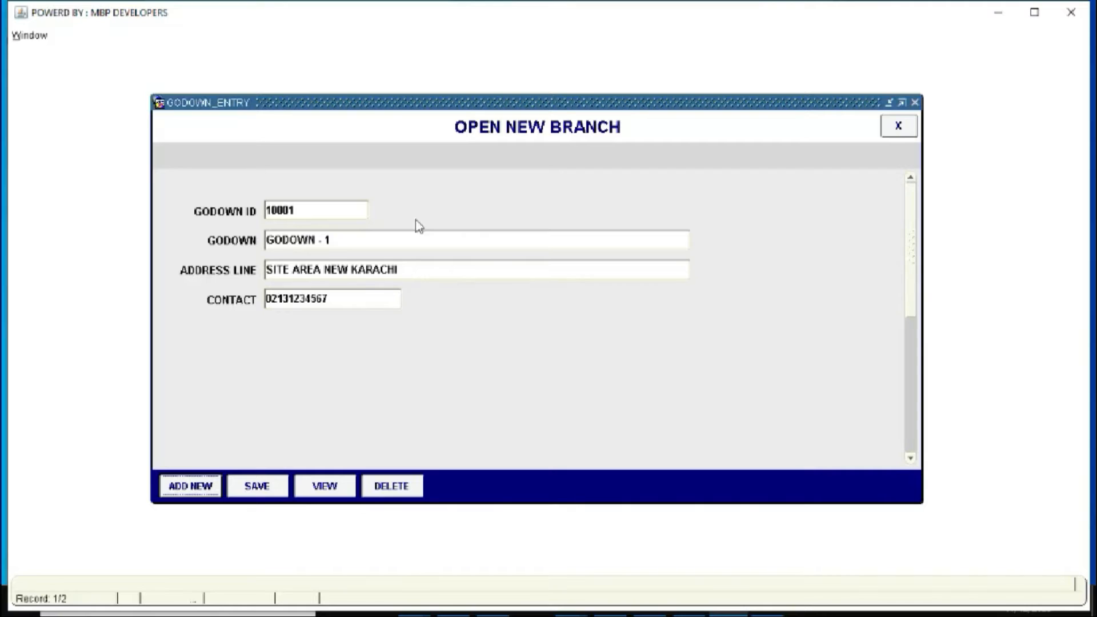
click(910, 458)
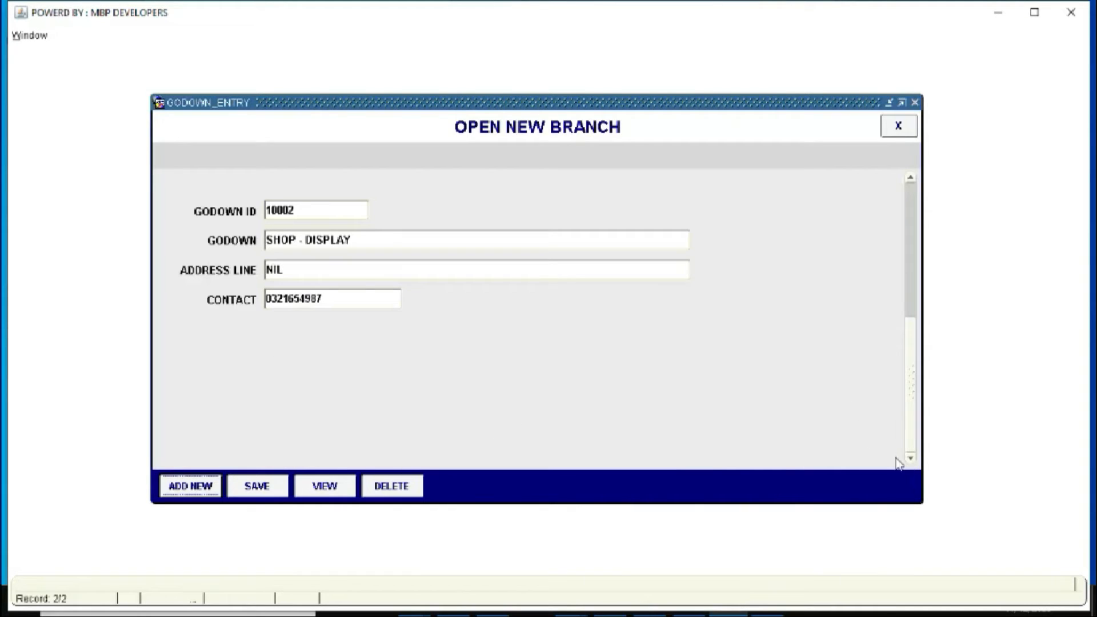
click(899, 127)
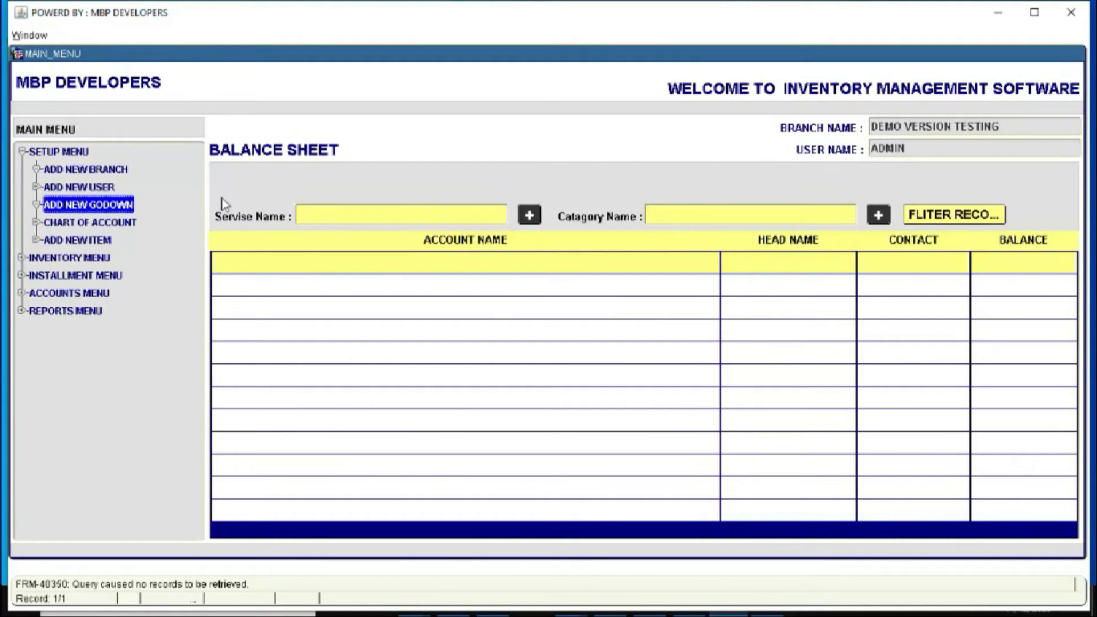
Open Chart of Account, review the existing CASH IN HAND account, and start a new account record
click(69, 224)
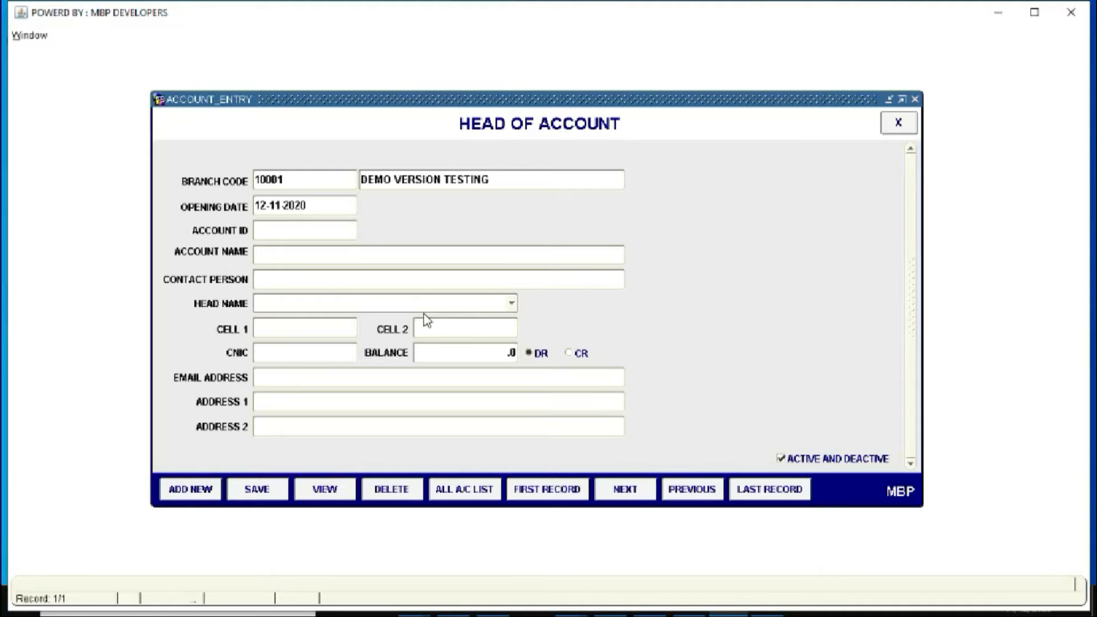
click(336, 489)
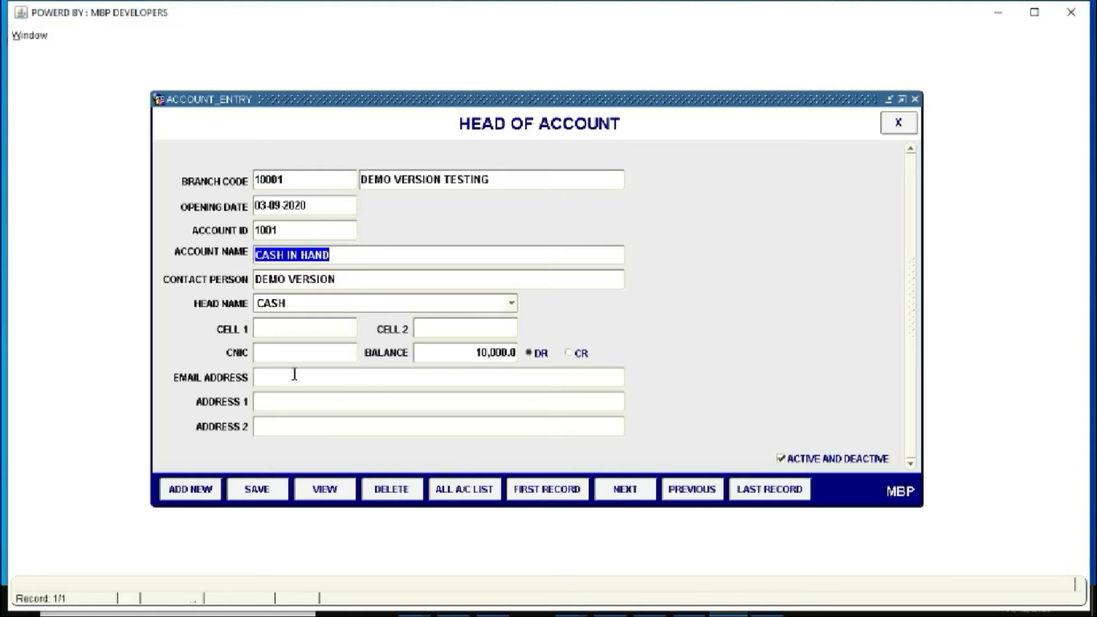
click(197, 493)
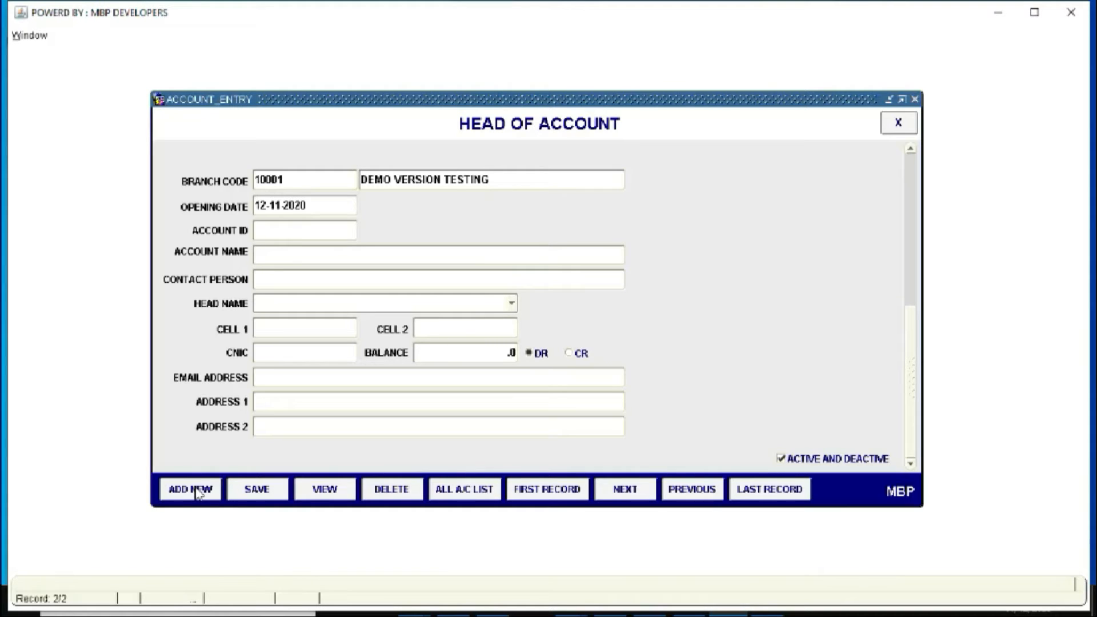
Name the account 'HAIER PVT LTD', enter the contact person, and choose head VENDOR
text(HAIER )
text(PVT LTD)
text(M)
text(R. )
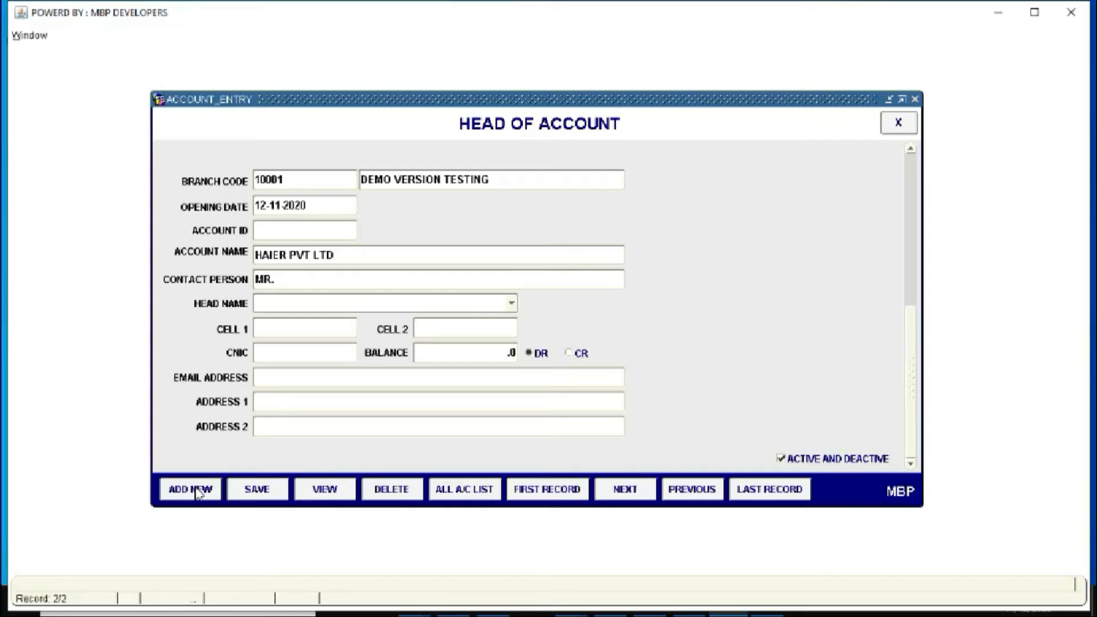
text(IRFAN)
key(Tab)
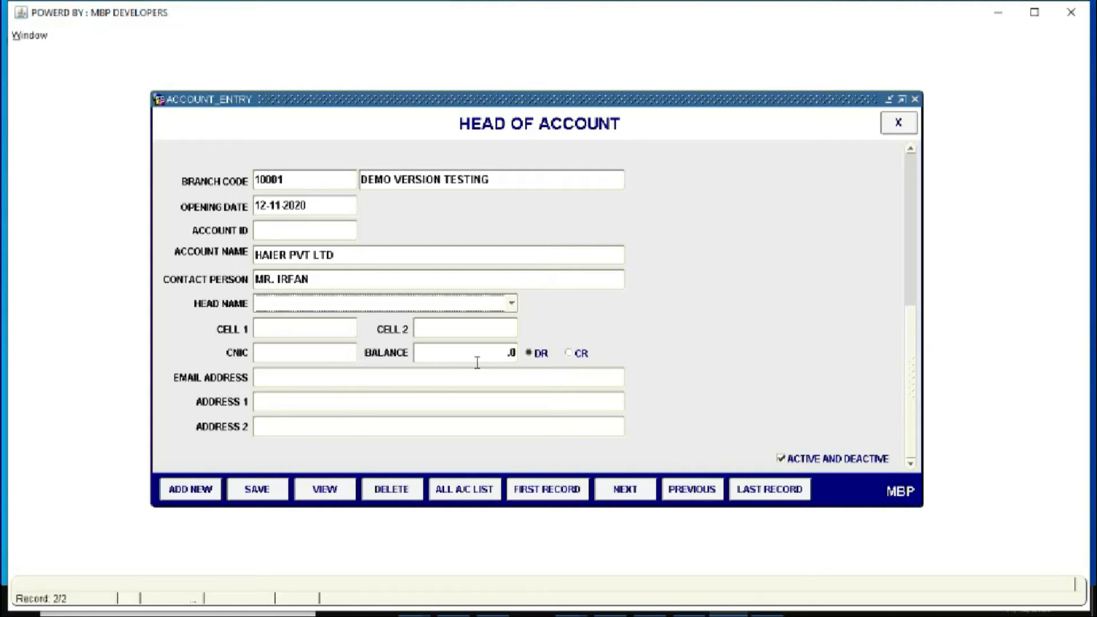
click(511, 303)
click(330, 336)
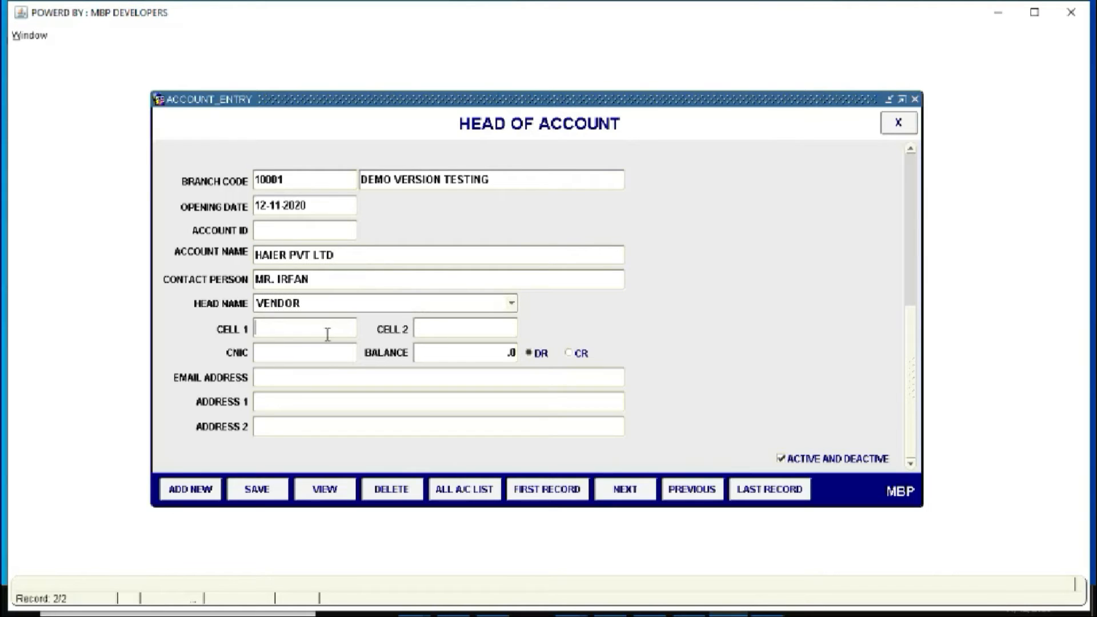
Fill in both cell numbers and the CNIC, and set opening balance 100,000
text(03451234657)
key(Tab)
text(034512345)
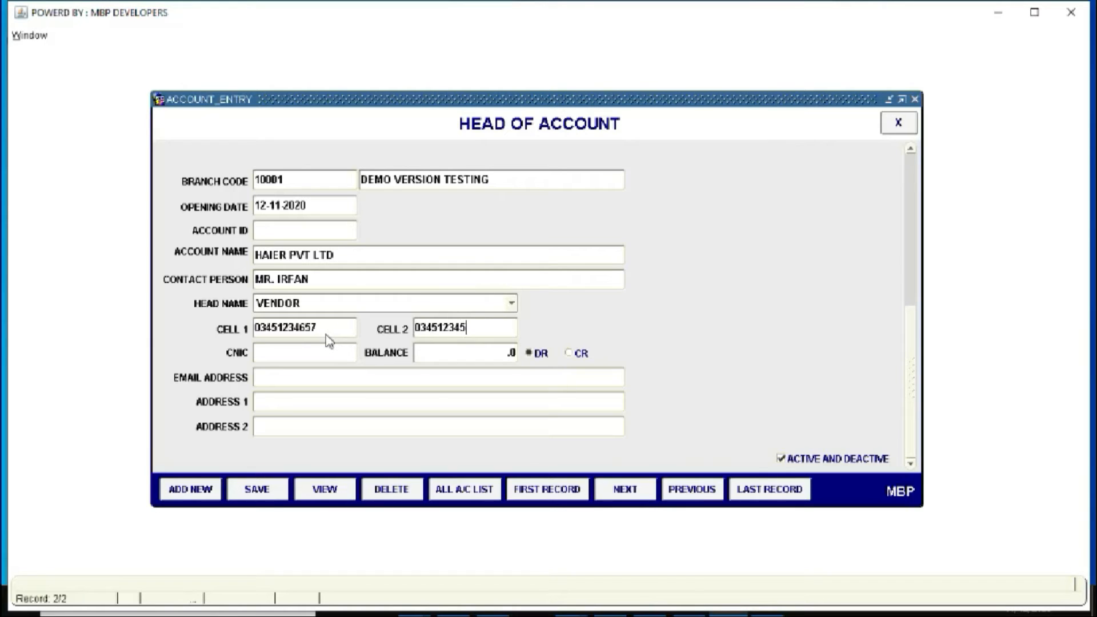
text(67)
key(Tab)
text(321654)
key(Tab)
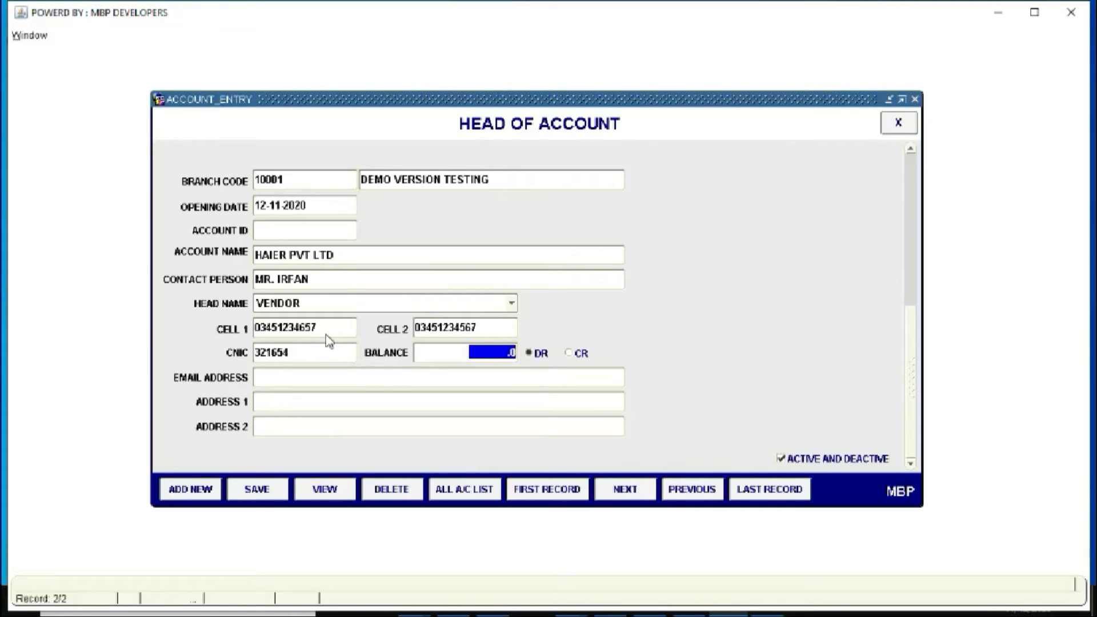
text(100000)
key(Tab)
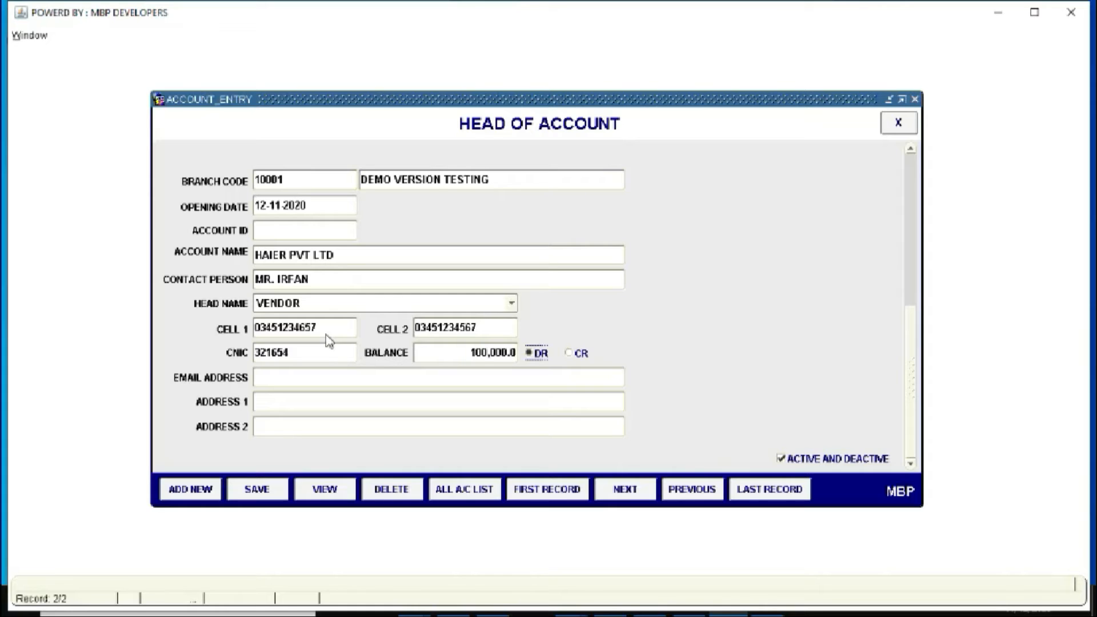
Mark the balance credit, add e-mail and NIL address lines, then save and close the vendor account
click(576, 354)
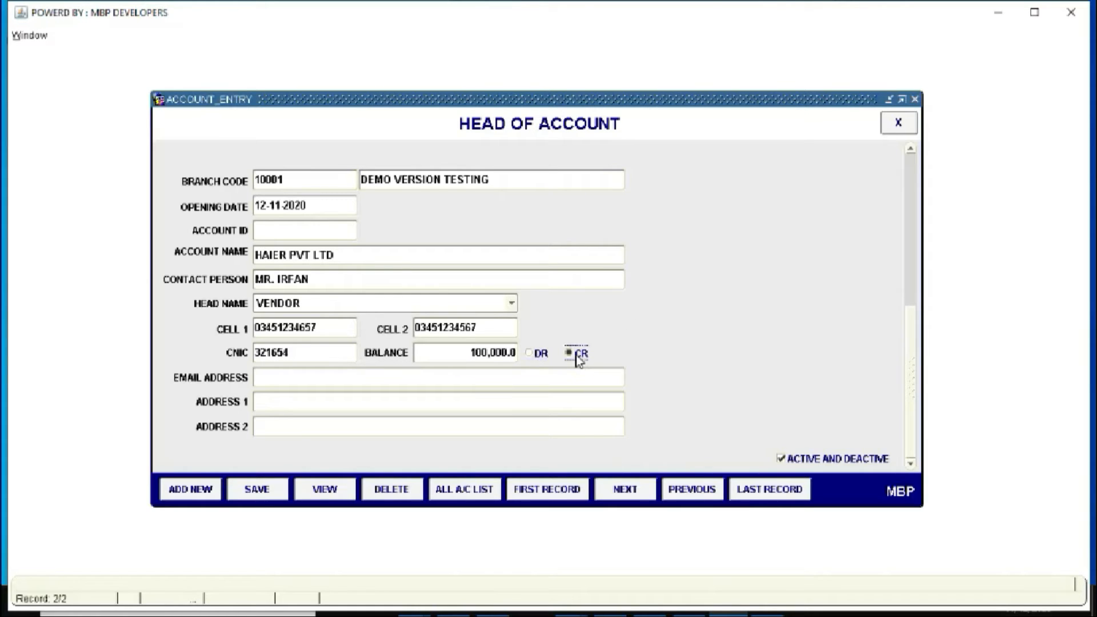
click(403, 386)
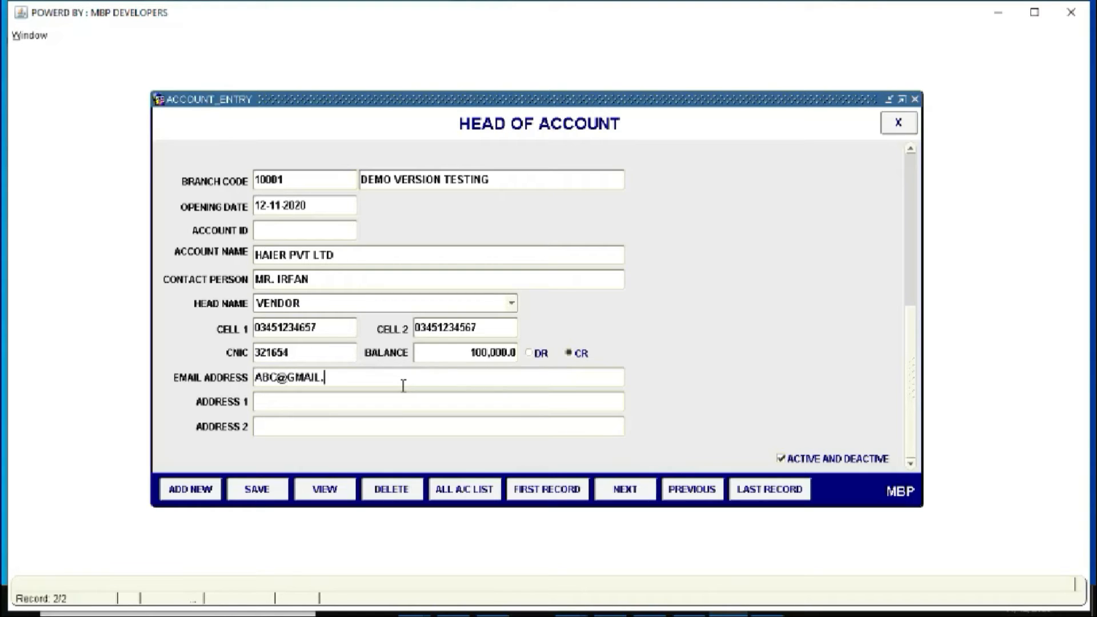
key(Tab)
text(NIL)
key(Tab)
text(NIL)
click(259, 493)
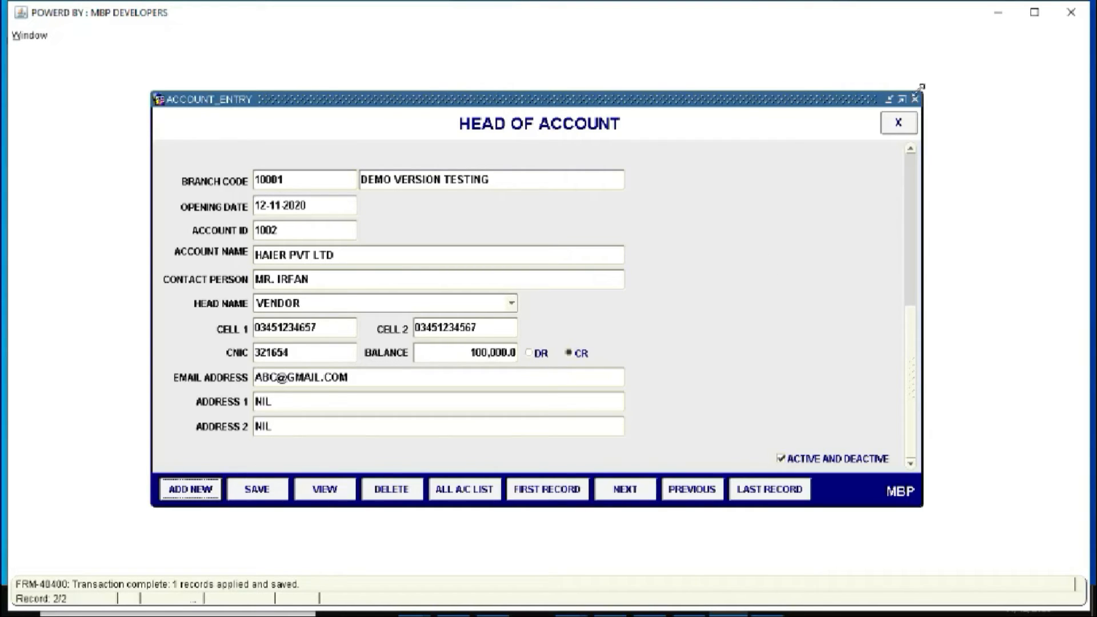
click(900, 126)
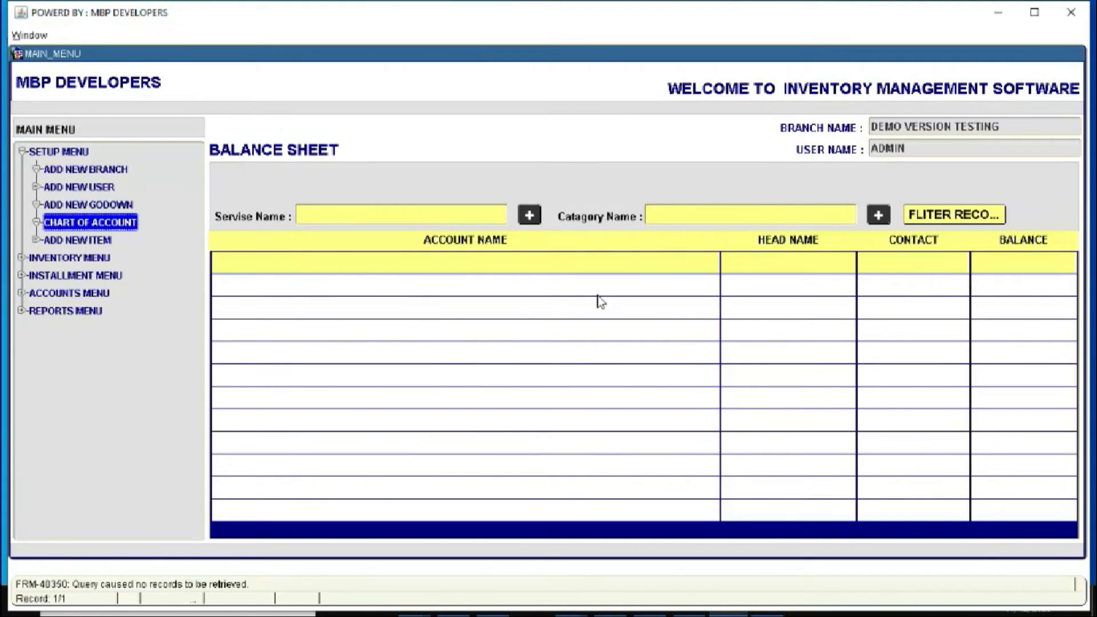
Filter the balance sheet records to list HAIER PVT LTD with its -100,000 balance
click(931, 217)
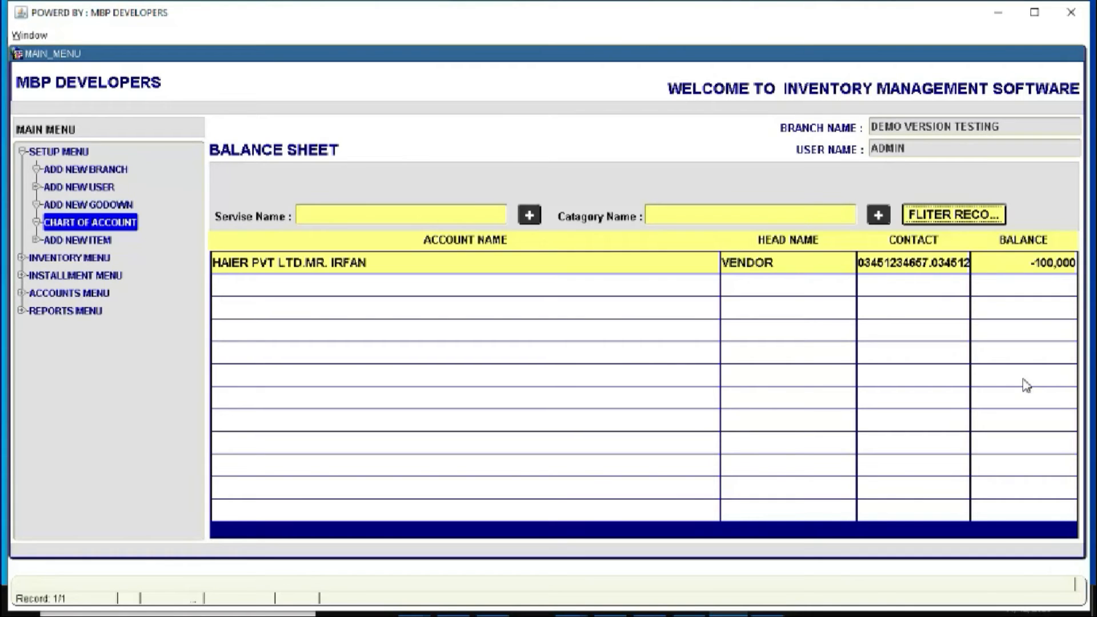
Start a new item with name HRF-306, brand HAIER and category REFRIGIRATOR
double_click(88, 240)
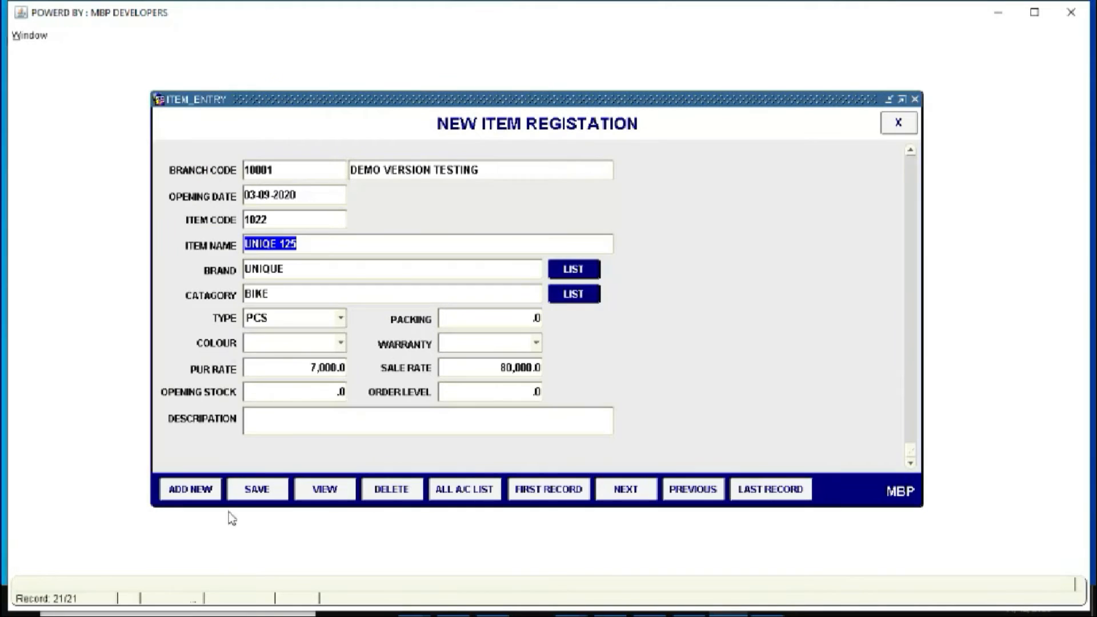
click(207, 497)
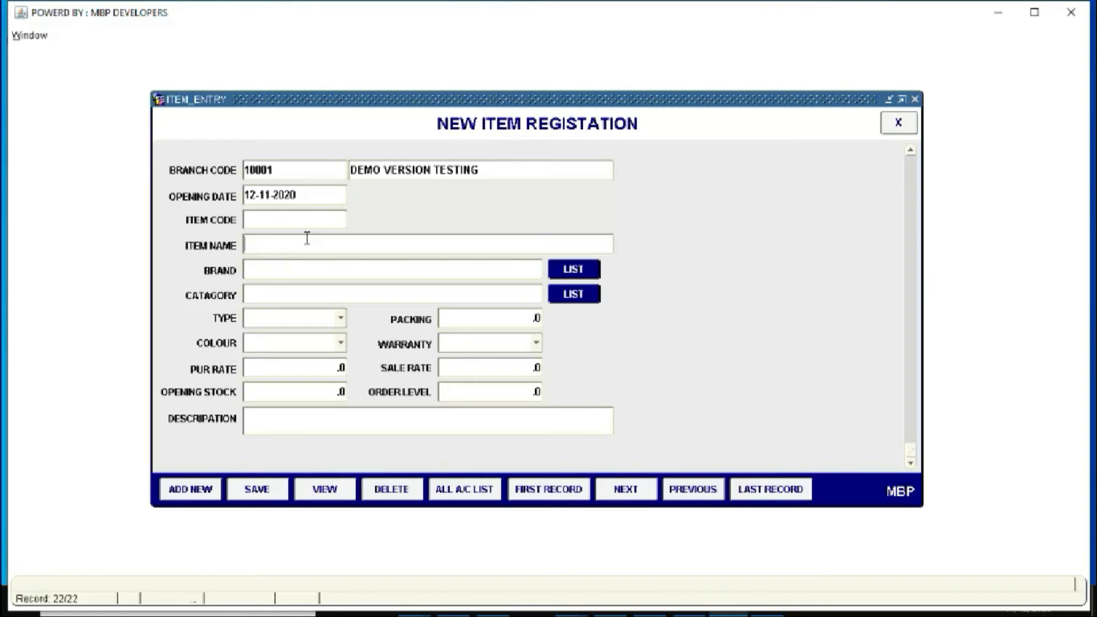
text(HRF-306)
key(Return)
text(HAIER)
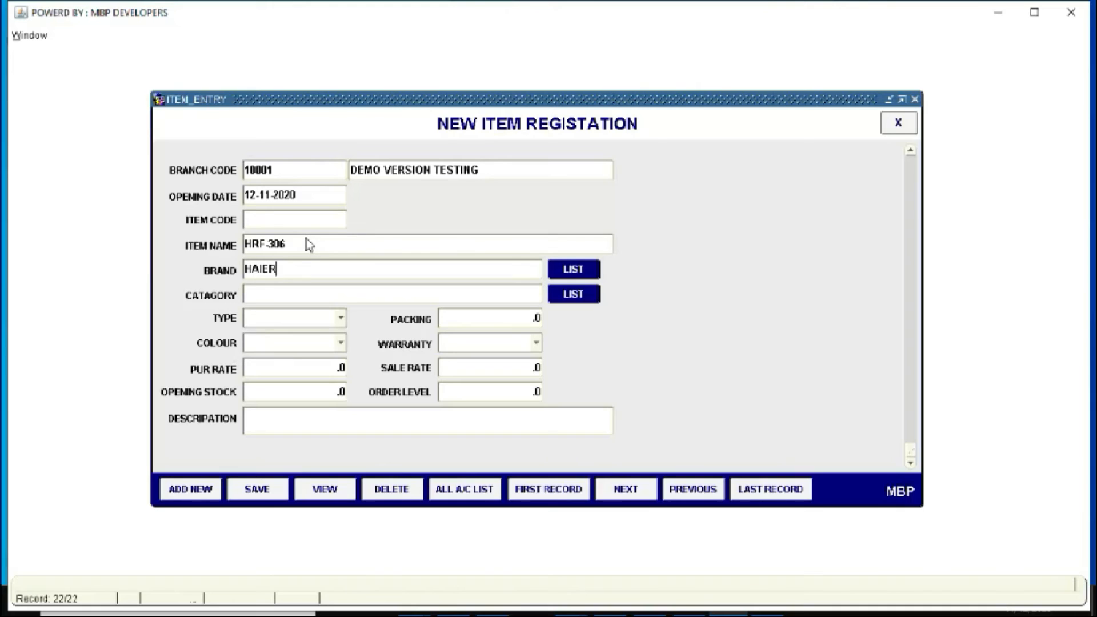
key(Return)
text(REFRIGIRATO)
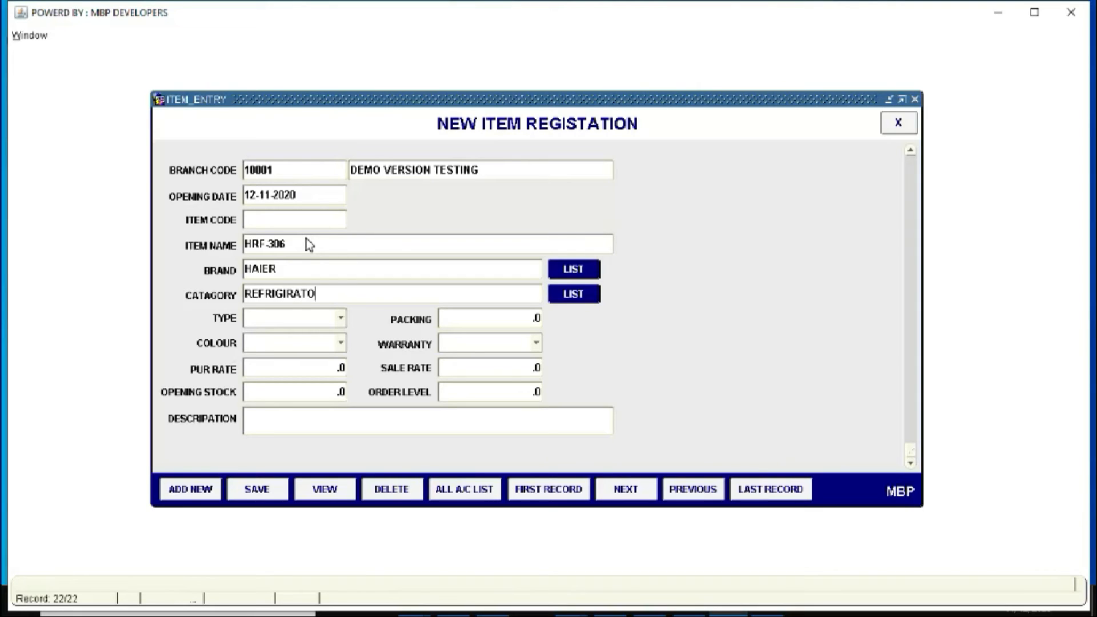
text(R)
key(Return)
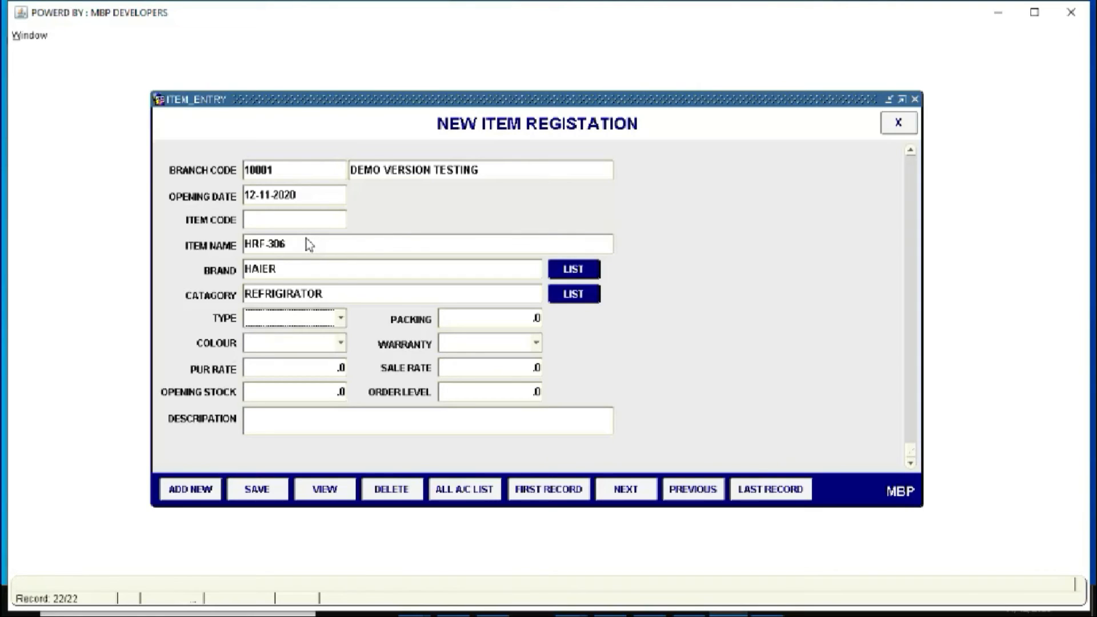
click(340, 318)
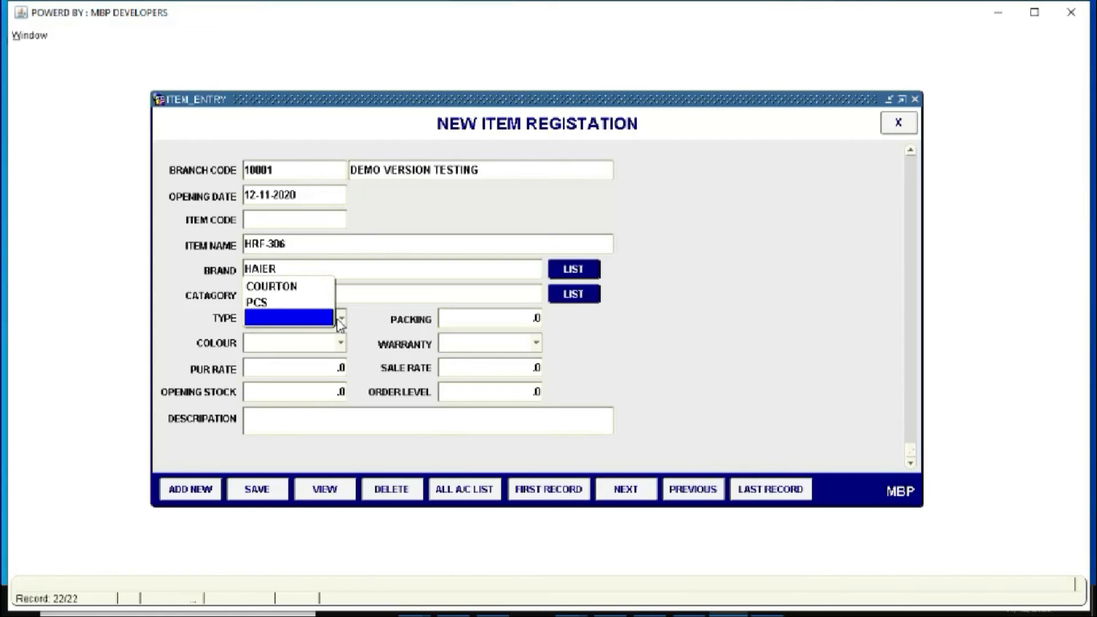
Set the HRF-306 item type to PCS (after briefly trying COURTON) and colour to RED
click(304, 303)
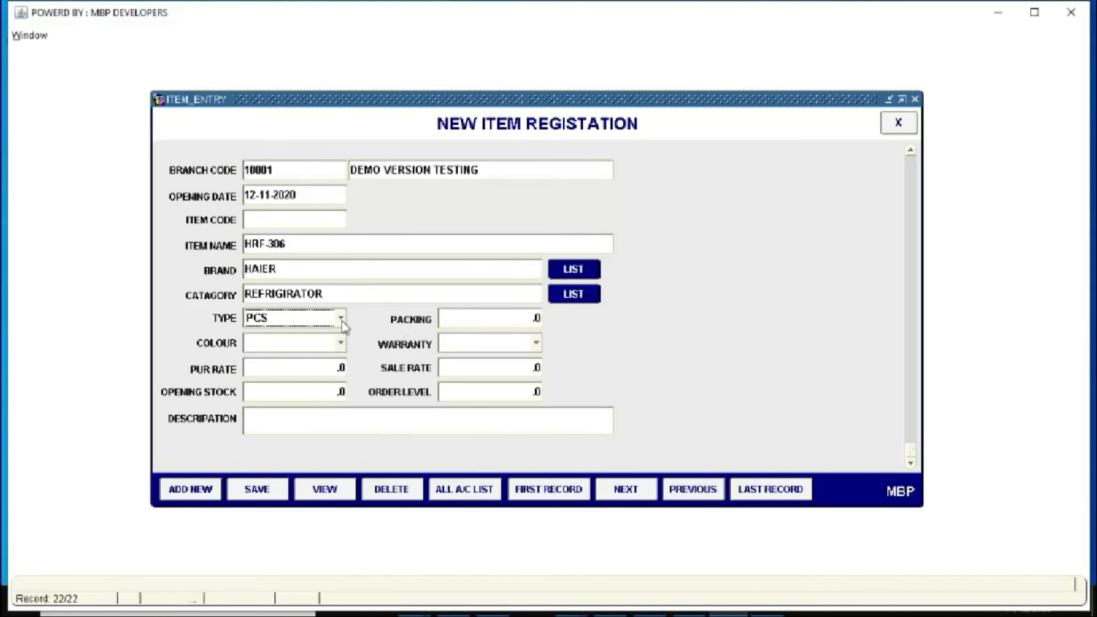
click(342, 322)
click(295, 302)
drag(535, 316, 572, 325)
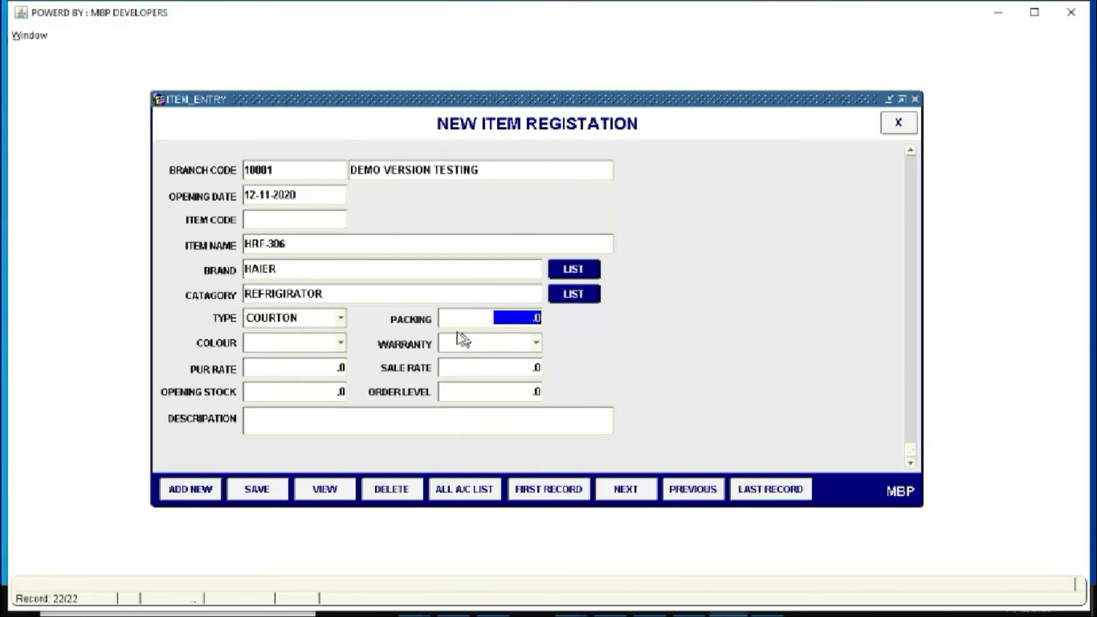
click(340, 318)
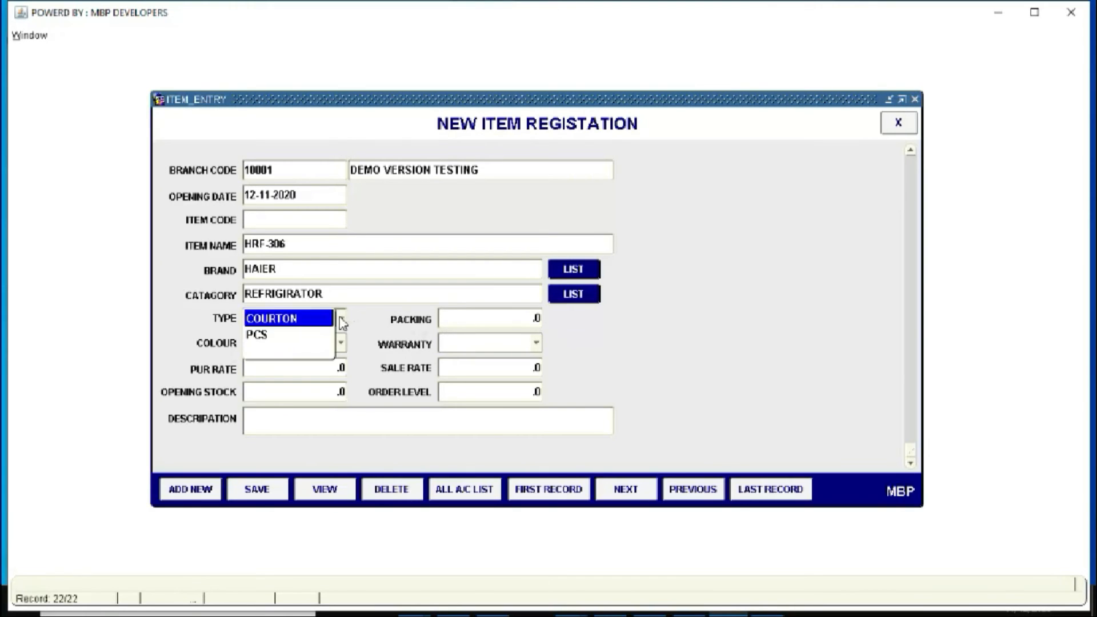
click(315, 335)
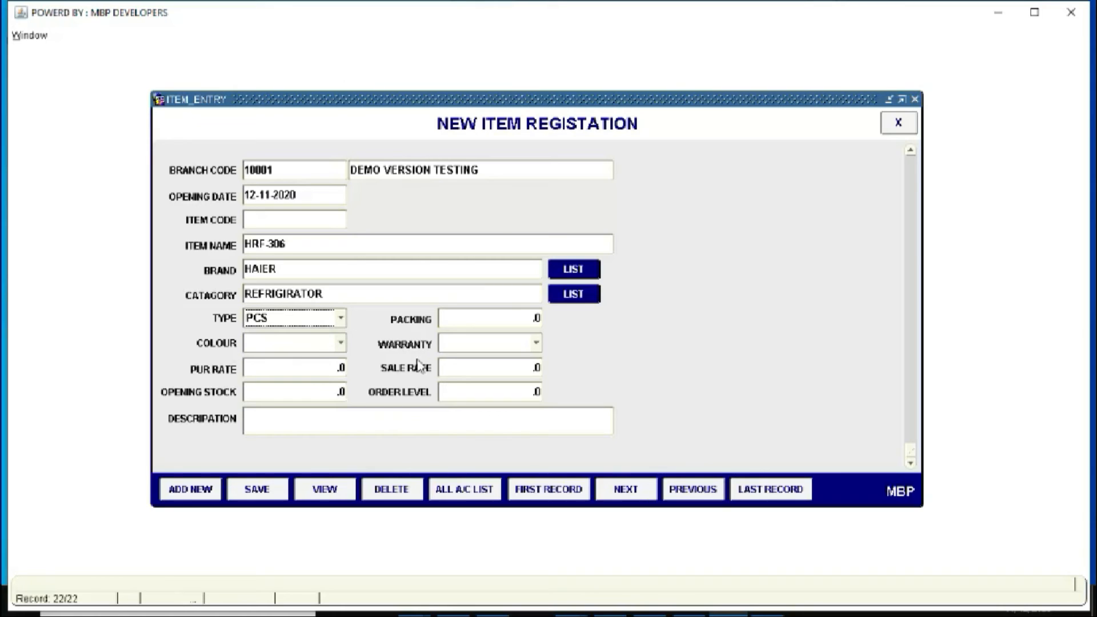
click(341, 344)
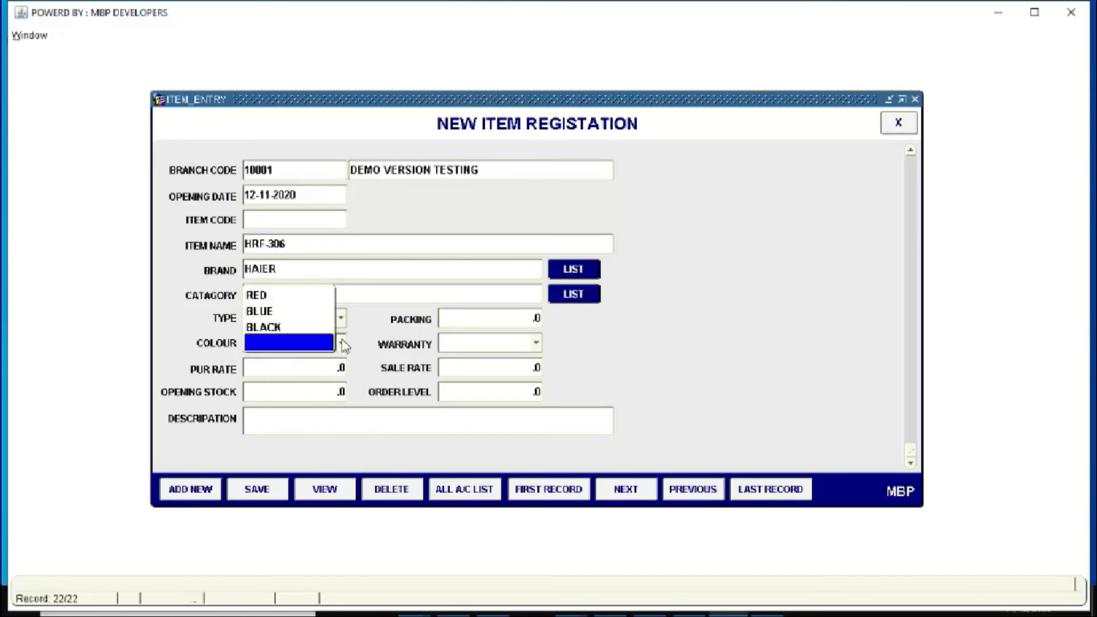
click(278, 301)
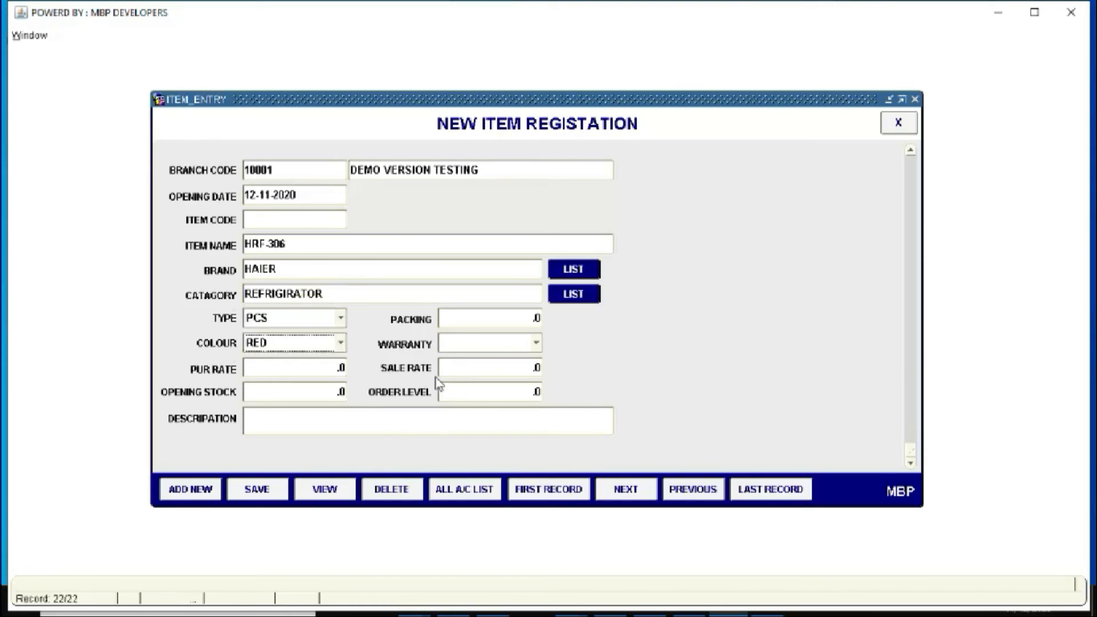
click(537, 346)
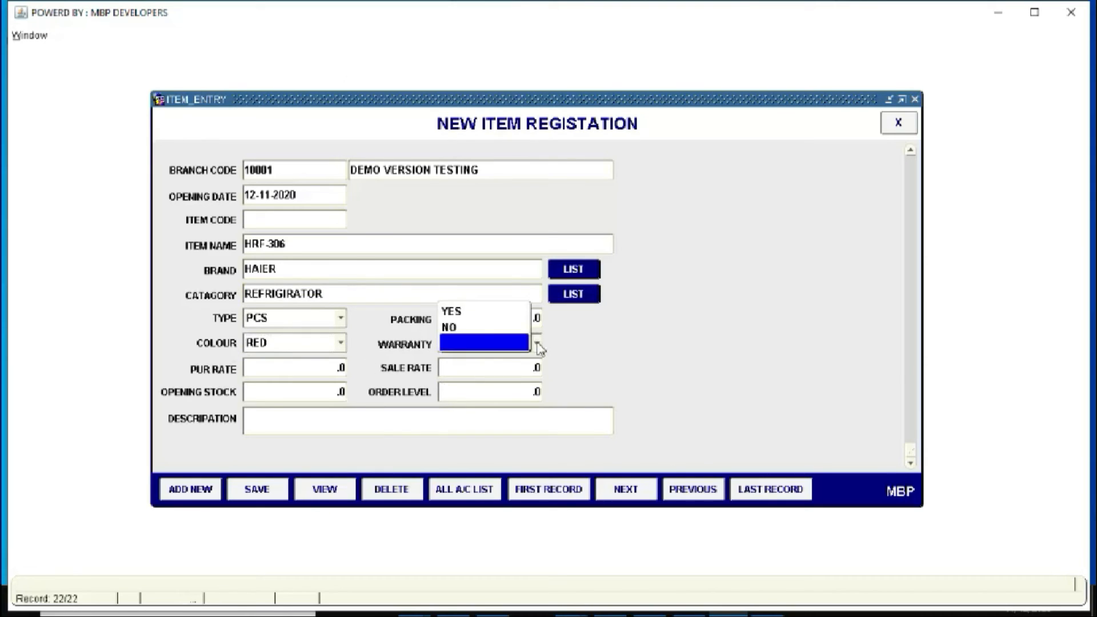
Enter warranty YES, purchase rate 30000, sale rate 36000, opening stock 3 and order level 2
click(479, 314)
click(340, 369)
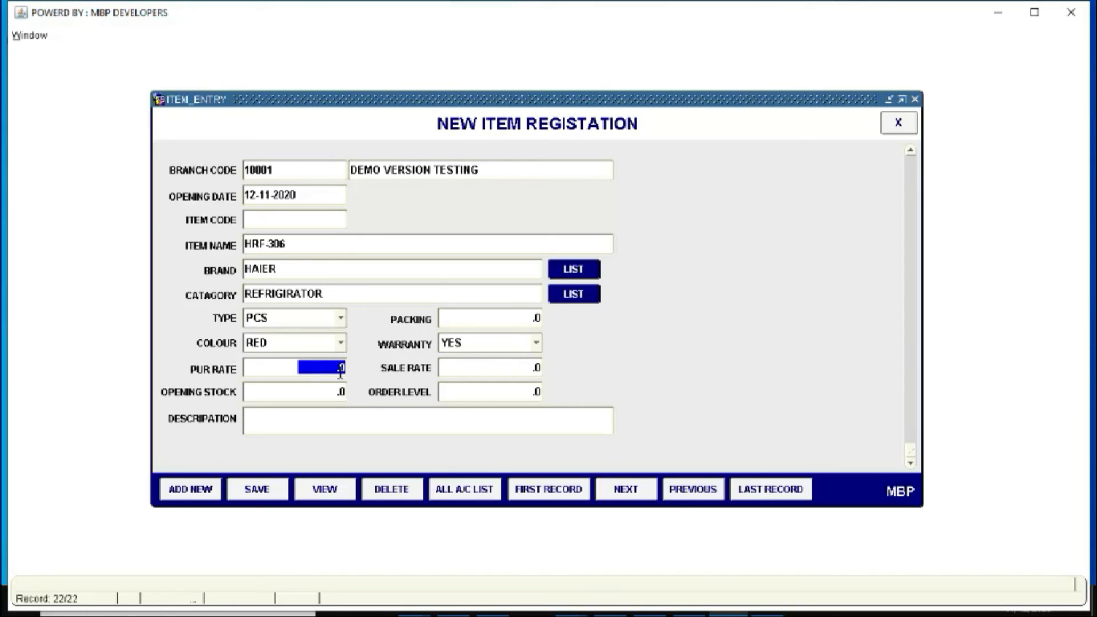
text(30000)
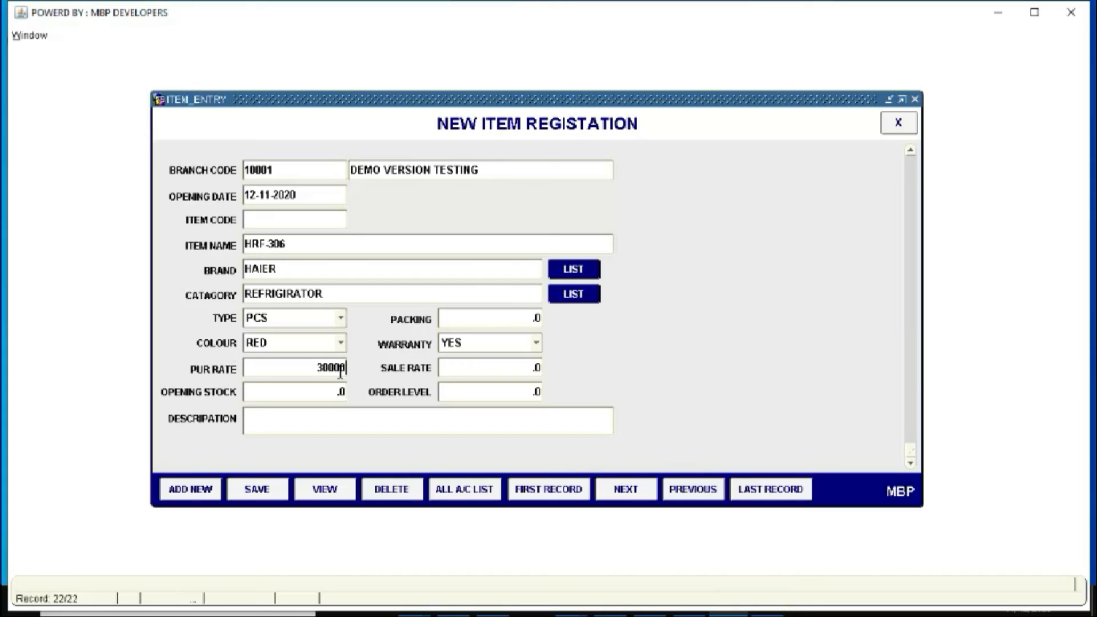
key(Tab)
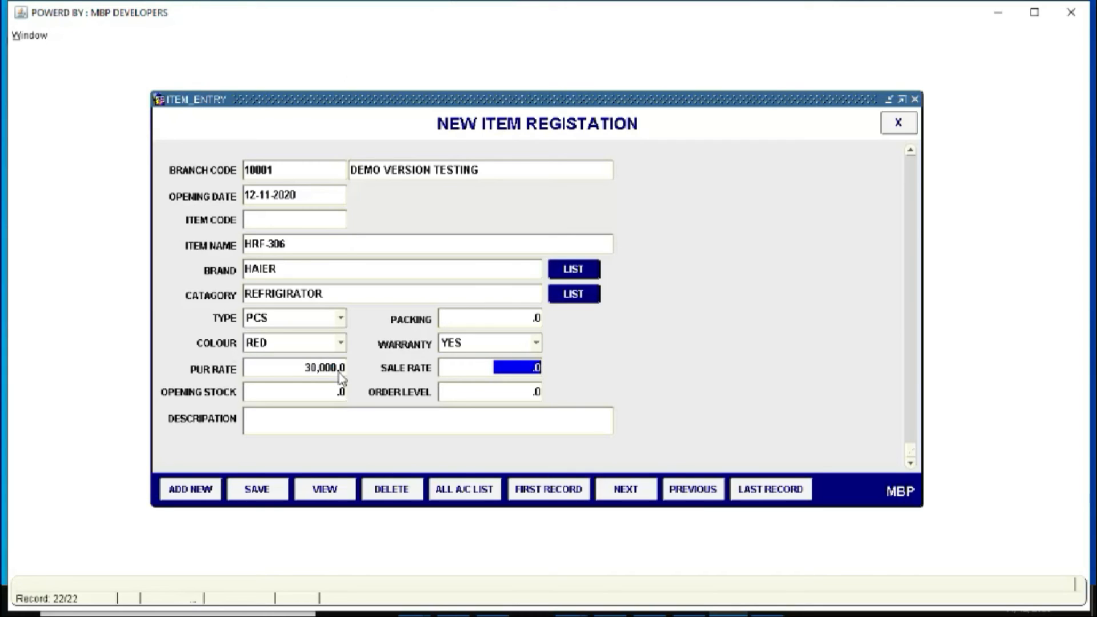
text(36000)
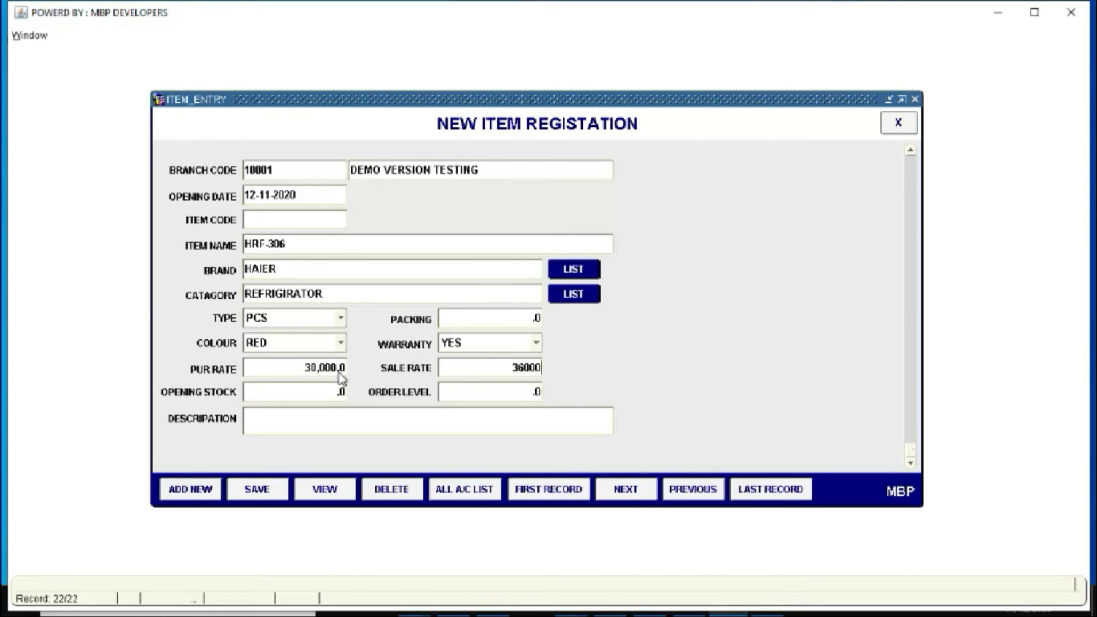
key(Tab)
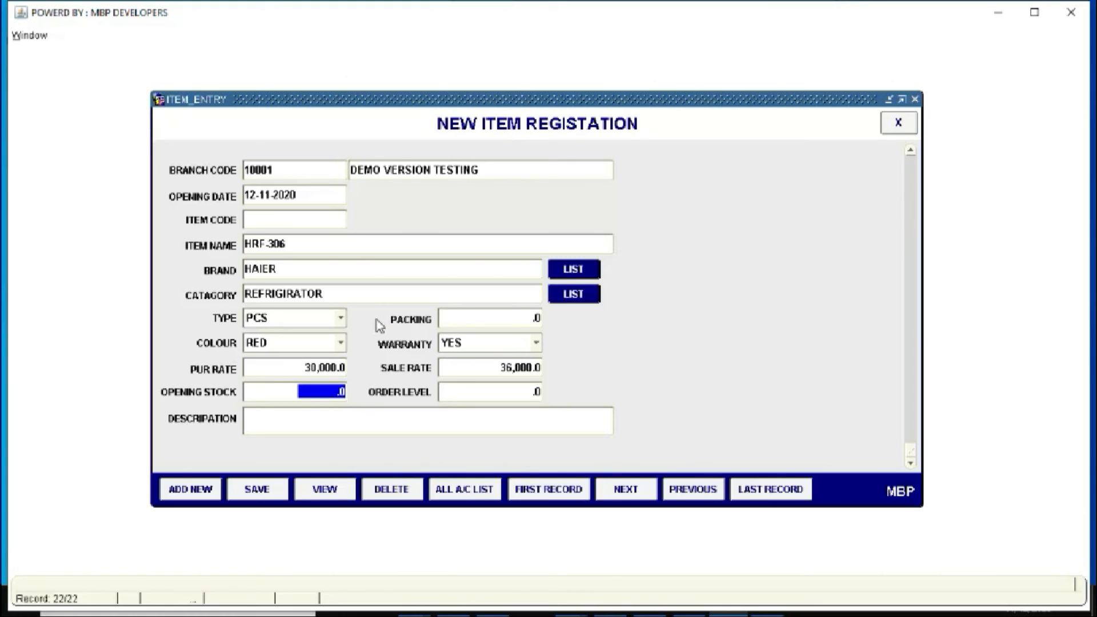
text(3)
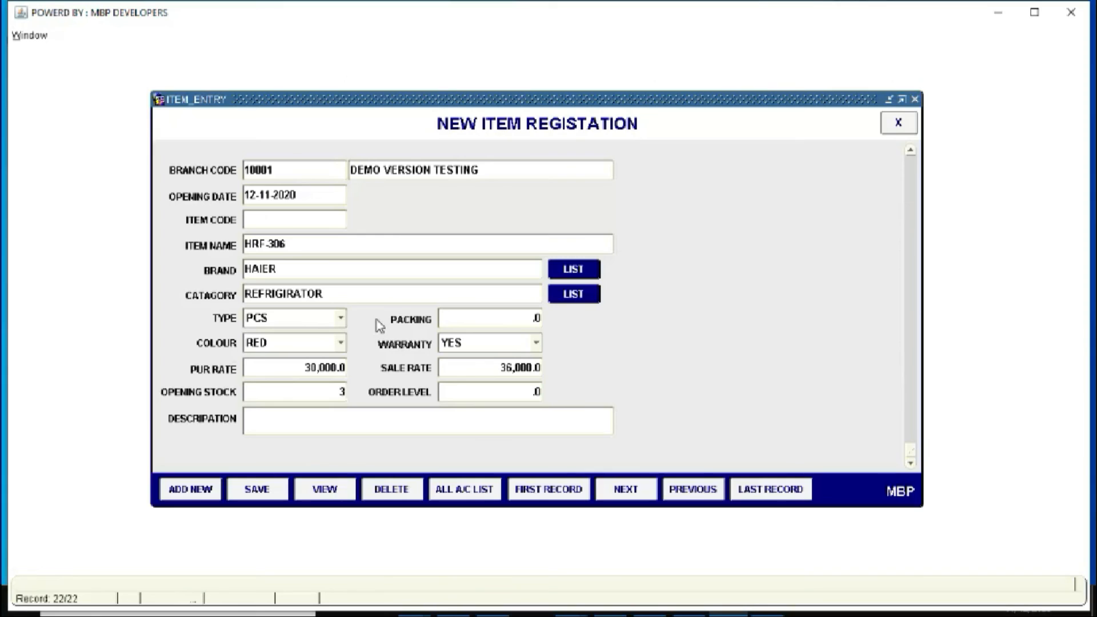
key(Tab)
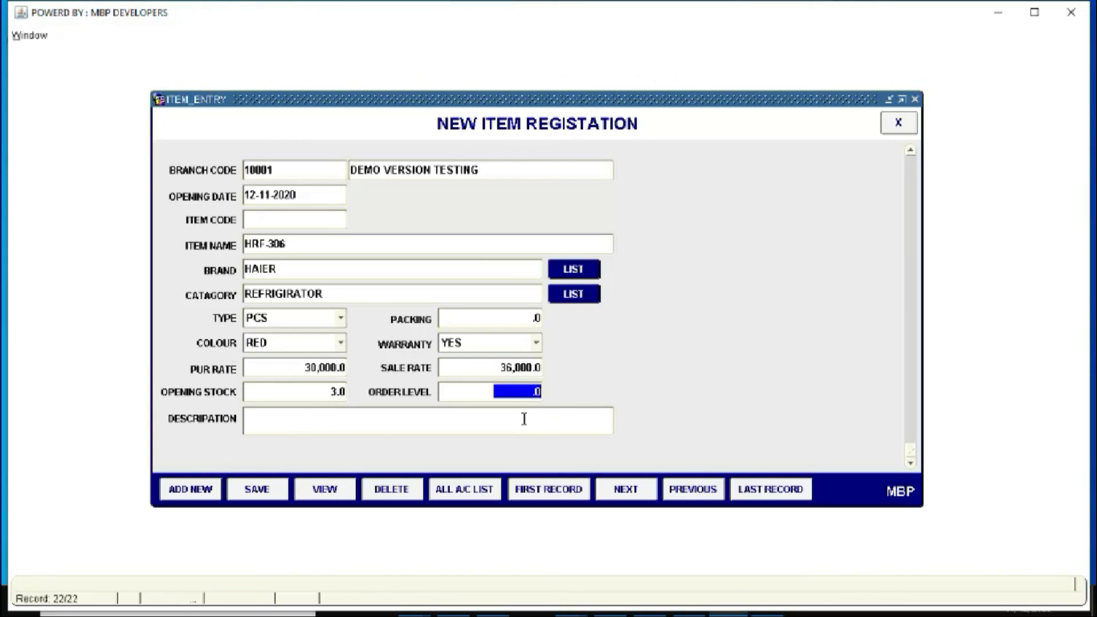
text(2)
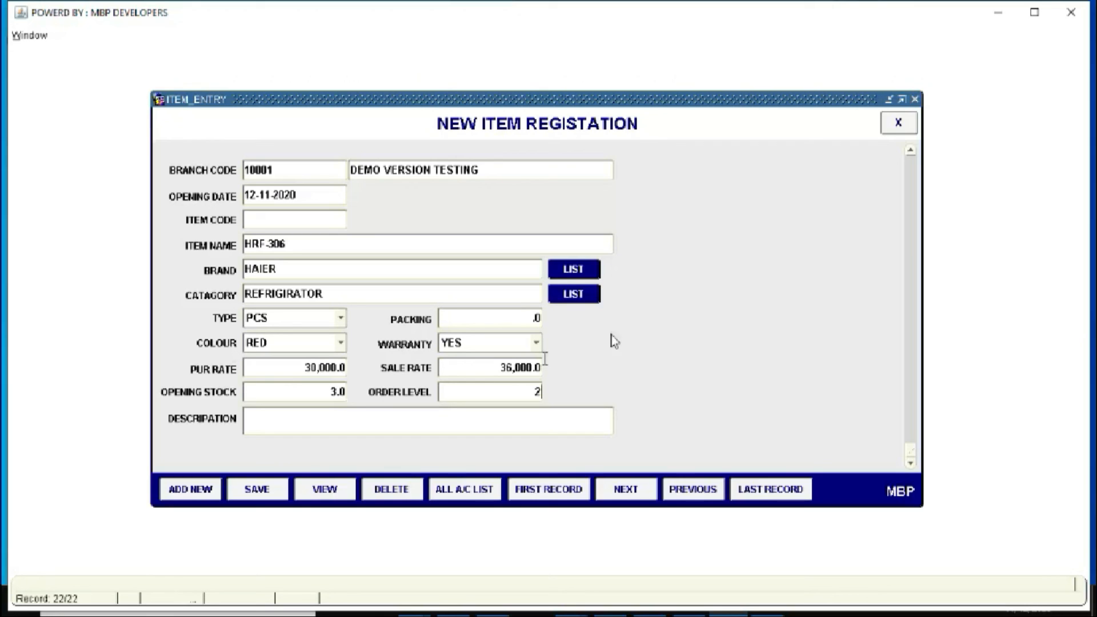
Commit order level 2 and save the HRF-306 refrigerator item as item code 1023
click(414, 422)
click(259, 489)
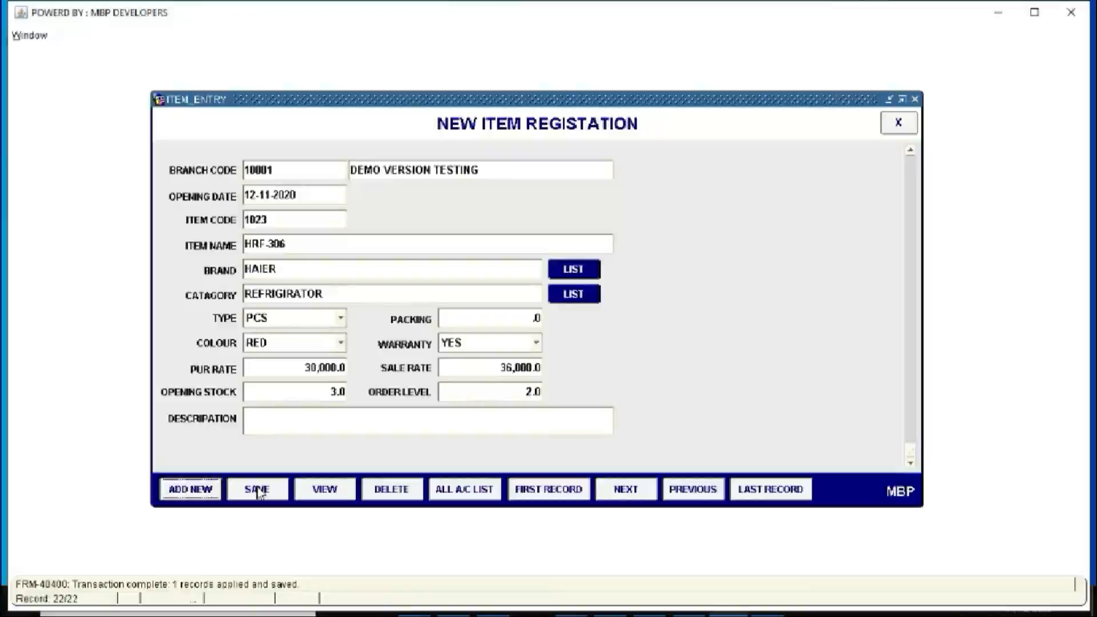